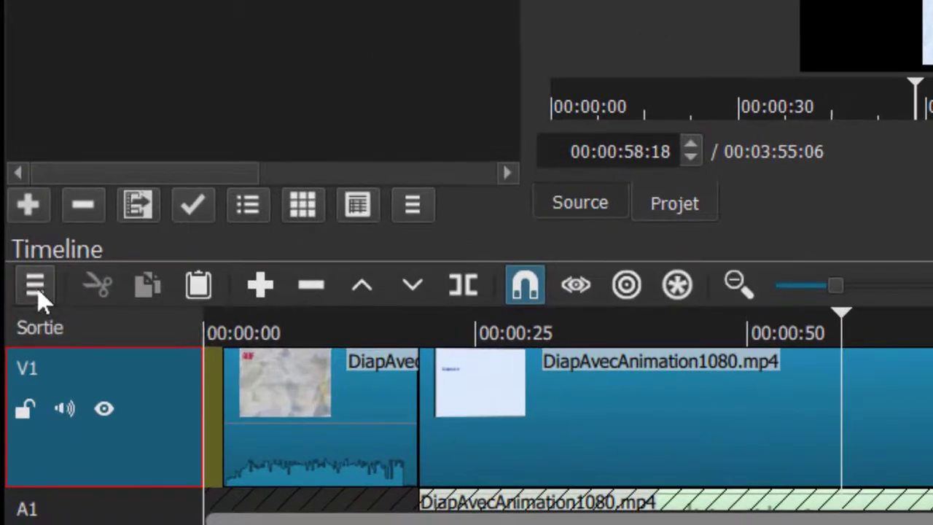
Add a new video track above V1 in the timeline
click(75, 327)
mouse_move(48, 310)
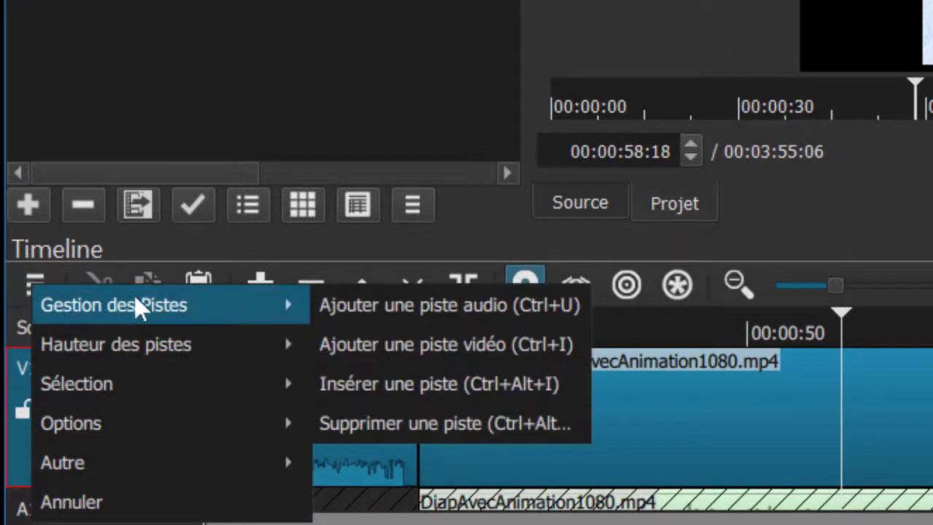
click(353, 348)
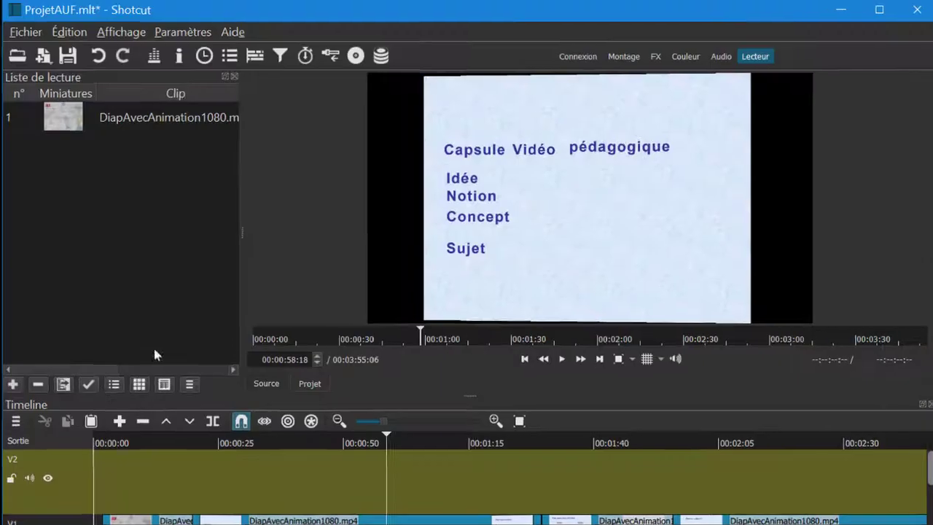
Open the LOGO AUF image from the dossierCapsuleVidéo folder and add it to the playlist
click(33, 44)
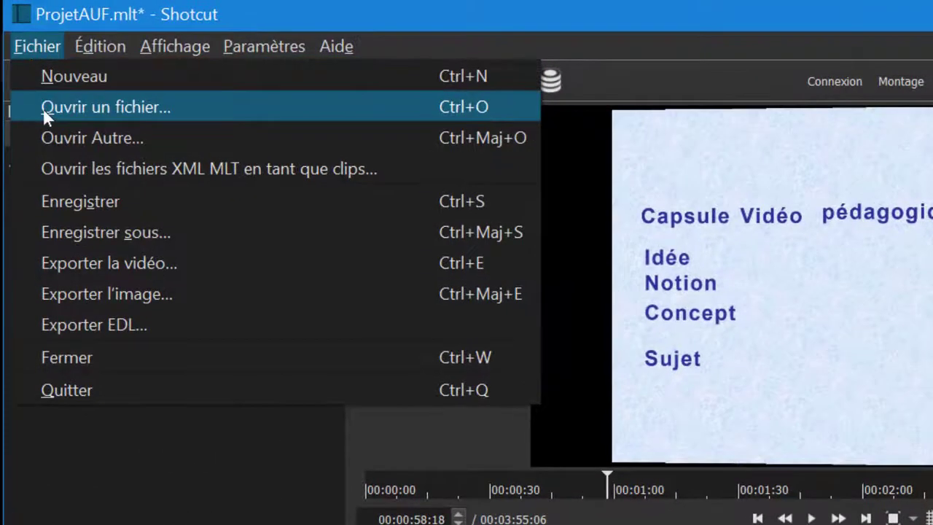
click(45, 116)
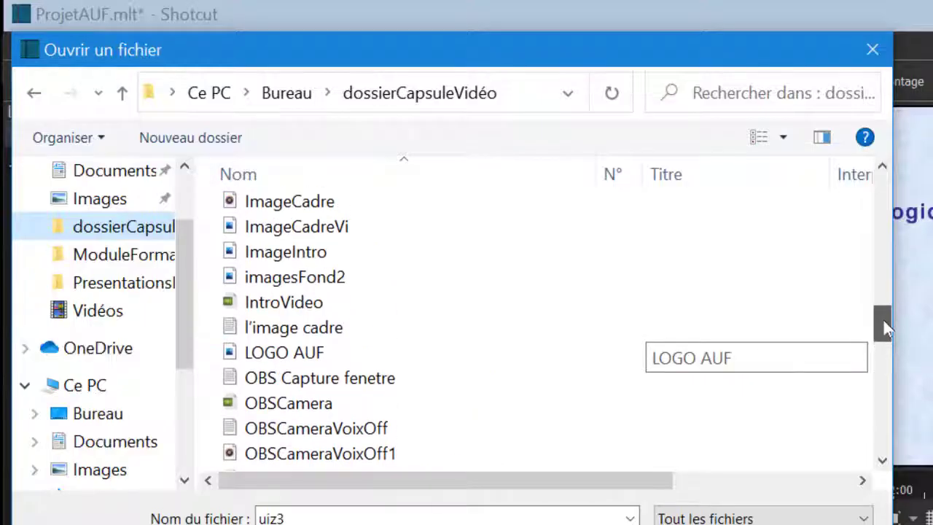
double_click(631, 352)
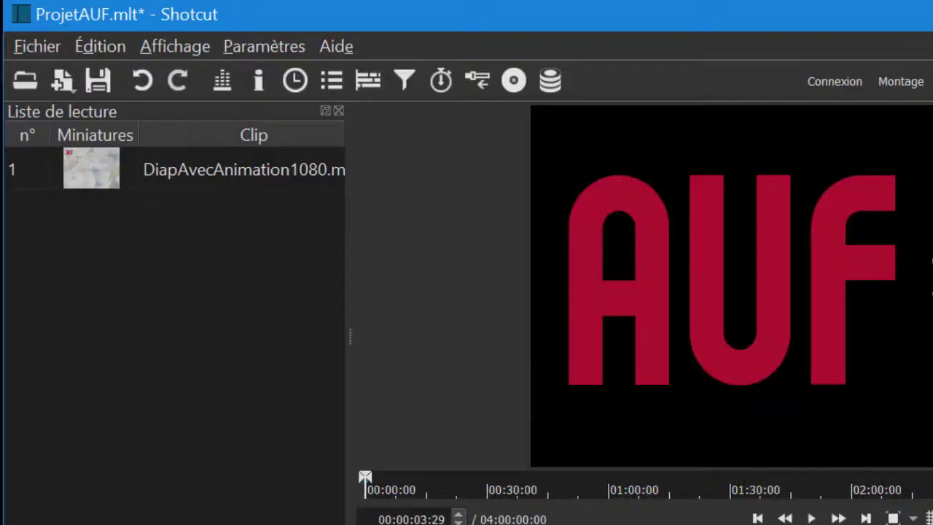
click(72, 512)
Import the uiz and uiz3 images from the dossierCapsuleVidéo folder into the playlist
click(37, 46)
click(65, 79)
scroll(344, 392, down, 10)
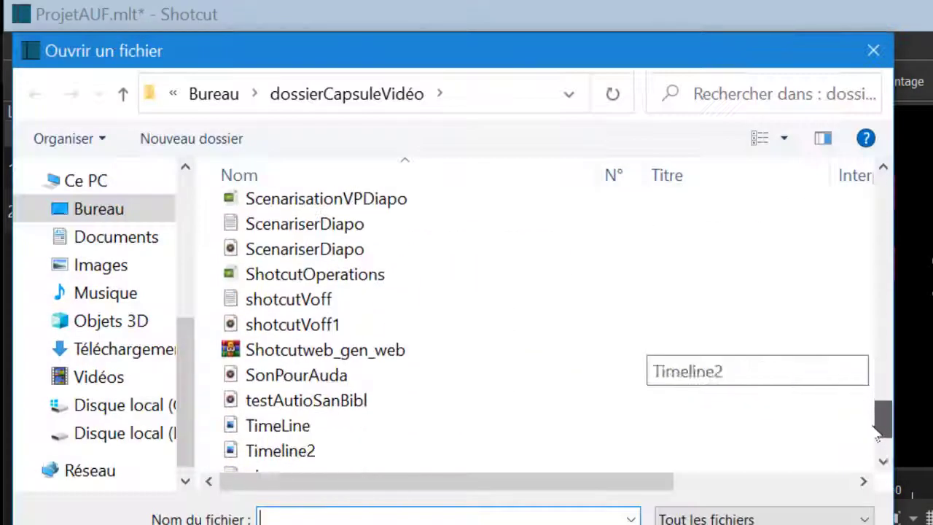
click(232, 382)
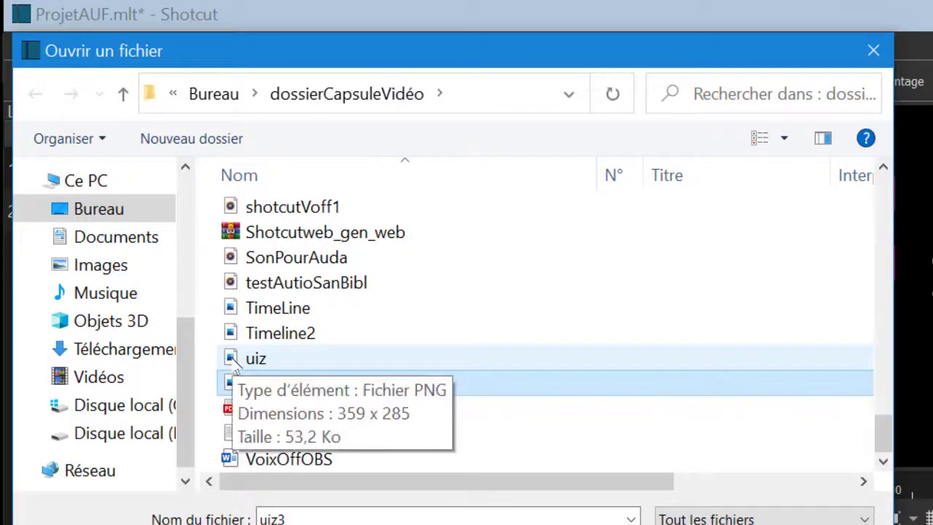
ctrl+click(235, 358)
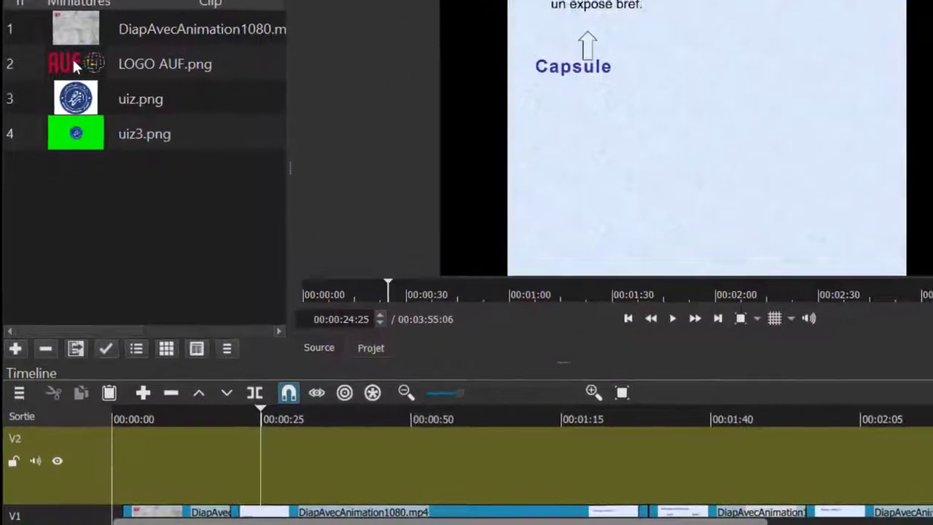
Place LOGO AUF.png on track V2 at about 00:00:25 and move the playhead over it
drag(72, 64, 540, 467)
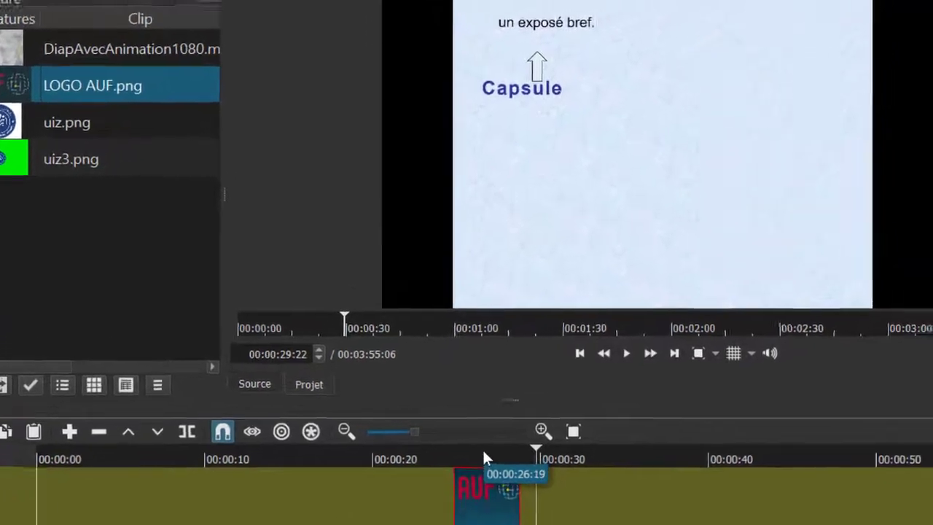
click(541, 416)
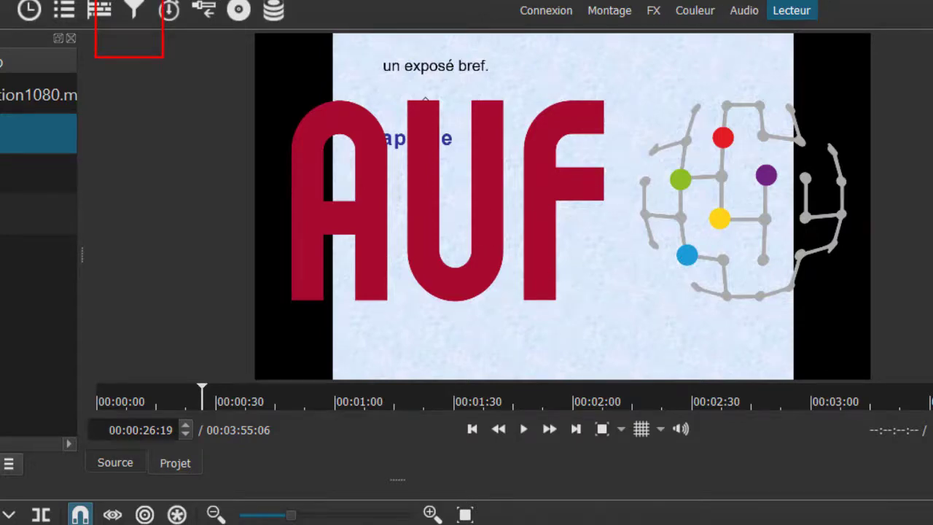
Find the "Taille, Position & Rotation" filter and apply it to the LOGO AUF.png clip
click(134, 9)
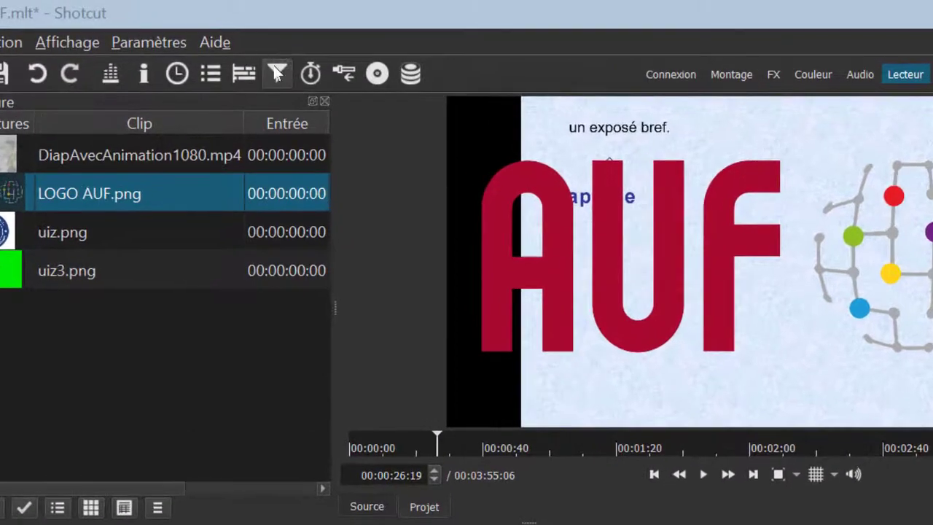
click(277, 74)
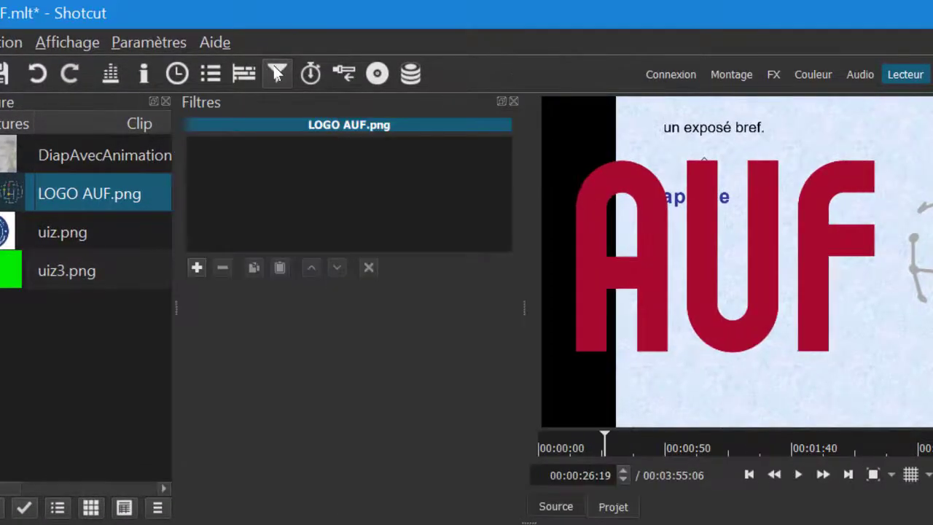
click(195, 267)
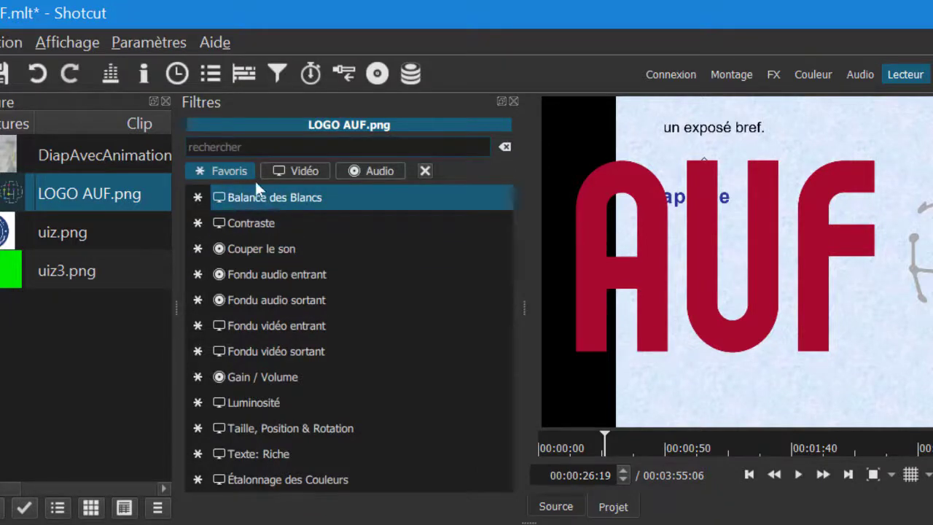
click(286, 170)
click(367, 171)
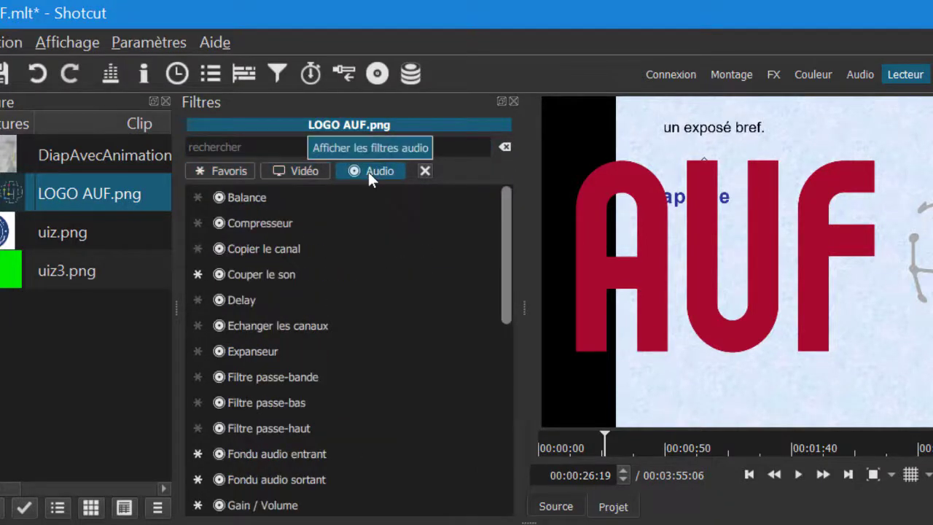
click(232, 169)
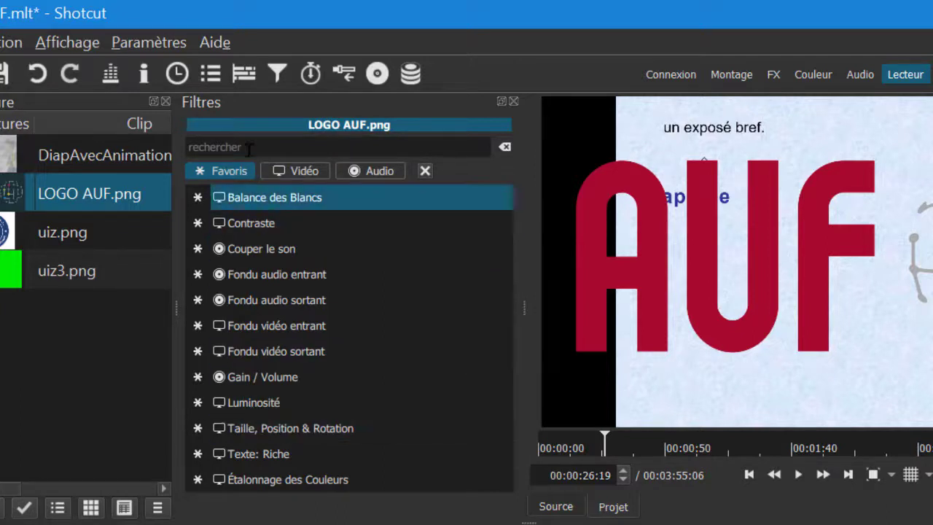
text(t)
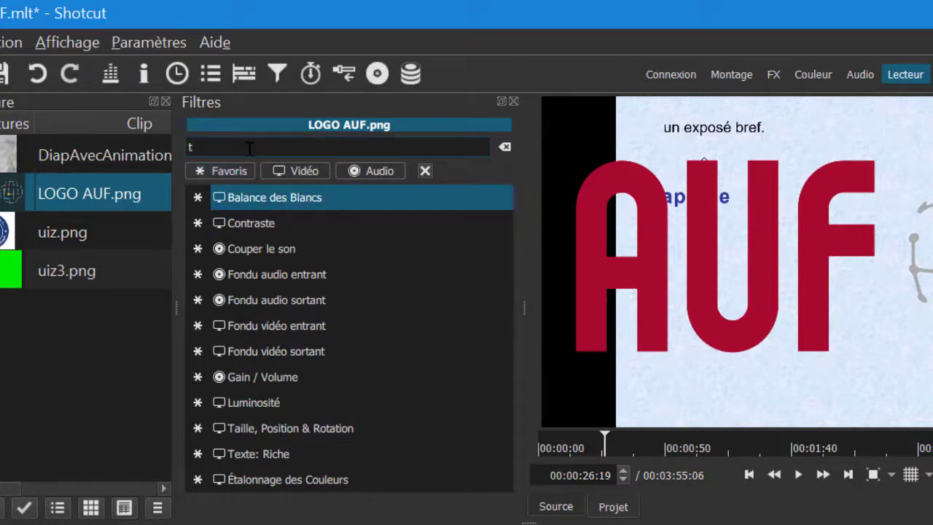
text(a)
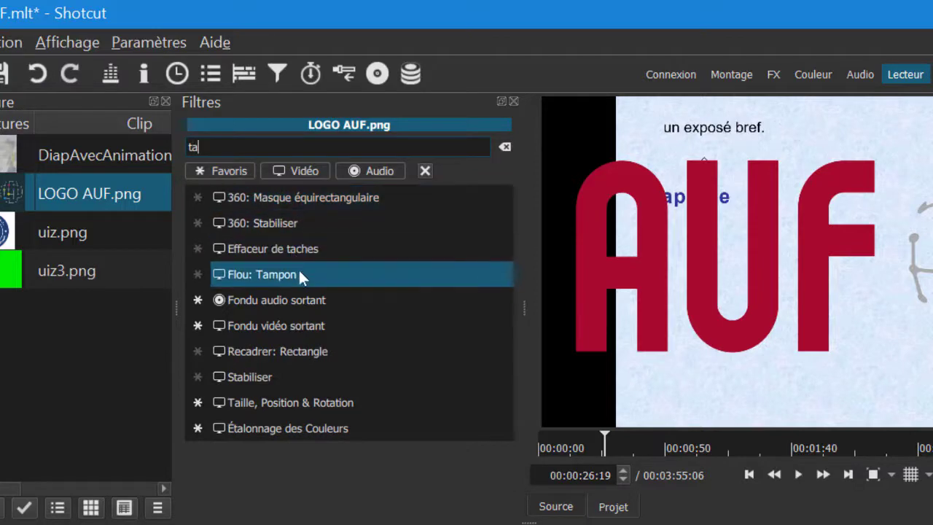
text(il)
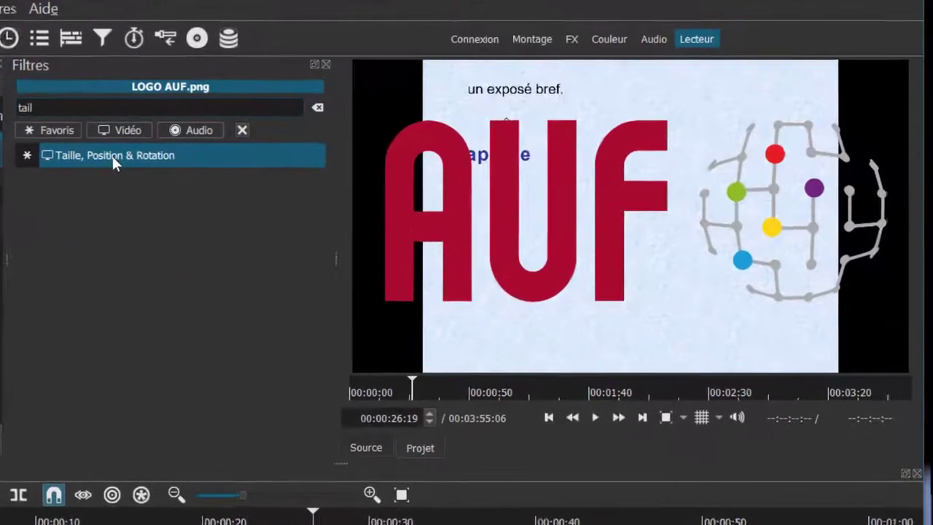
click(281, 197)
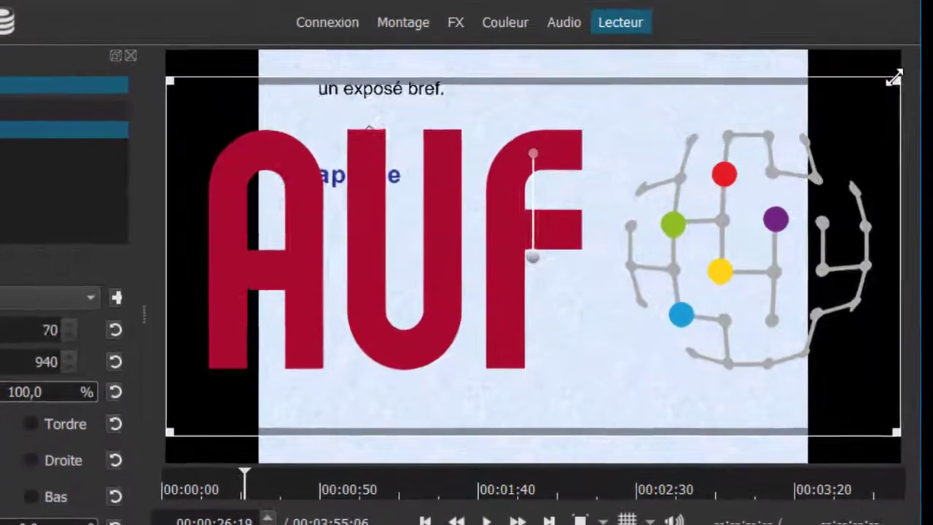
Shrink the AUF logo to about 267 x 131 and place it in the frame's upper-right corner at about 1400, 14
drag(903, 82, 481, 223)
drag(350, 259, 211, 353)
drag(287, 395, 726, 110)
drag(611, 150, 703, 95)
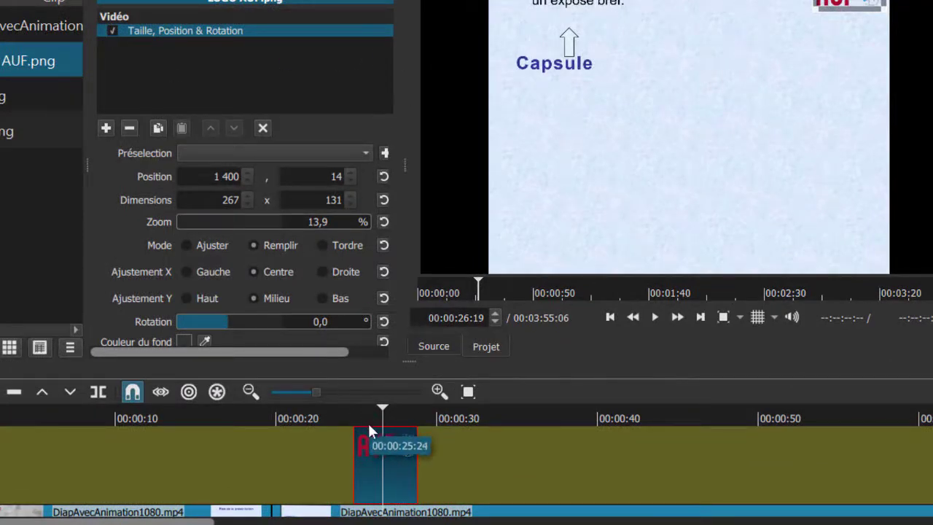
Fit the timeline to the project and extend the end of the LOGO AUF.png clip to about 00:03:18
click(469, 393)
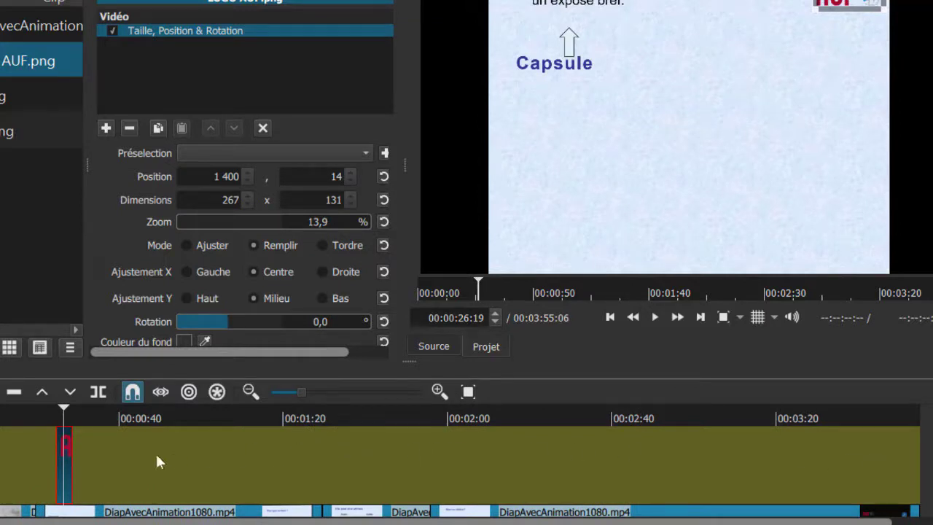
drag(83, 474, 926, 443)
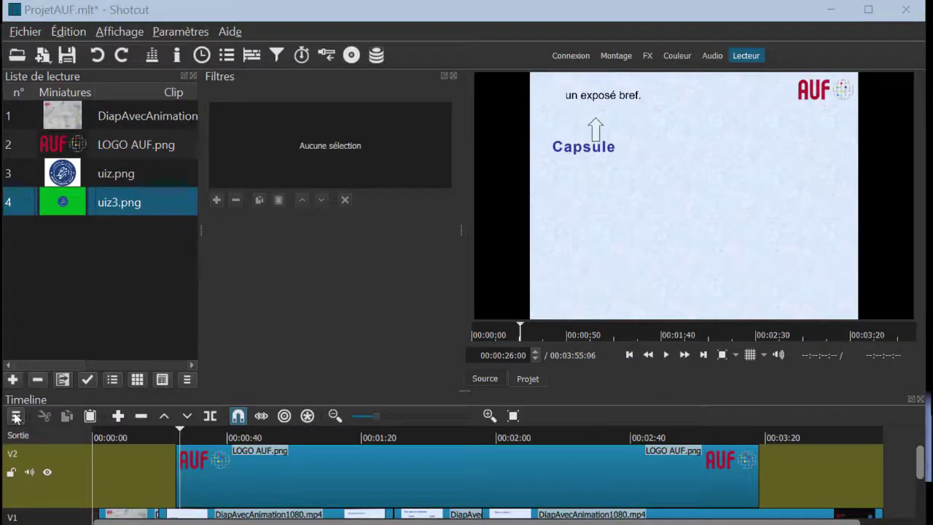
Add a third video track and place uiz3.png on it at about 00:00:30
click(15, 416)
mouse_move(110, 431)
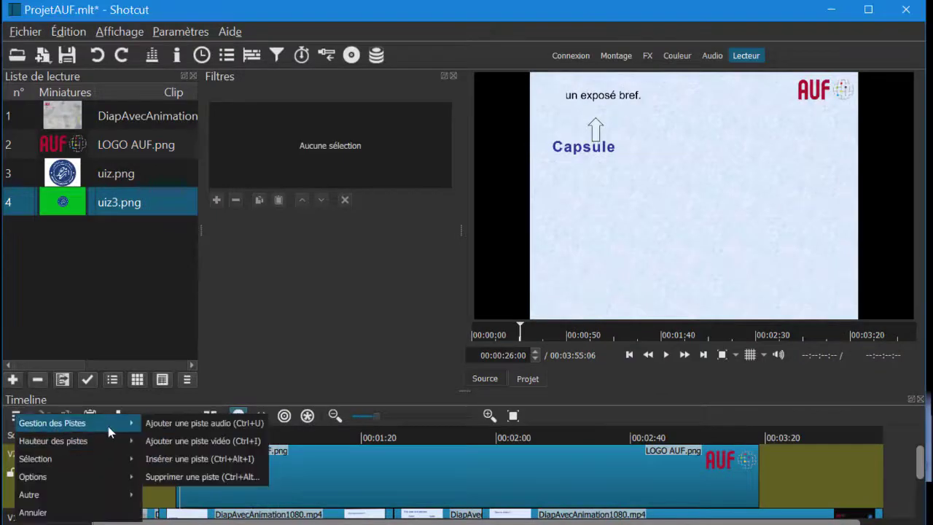
click(162, 440)
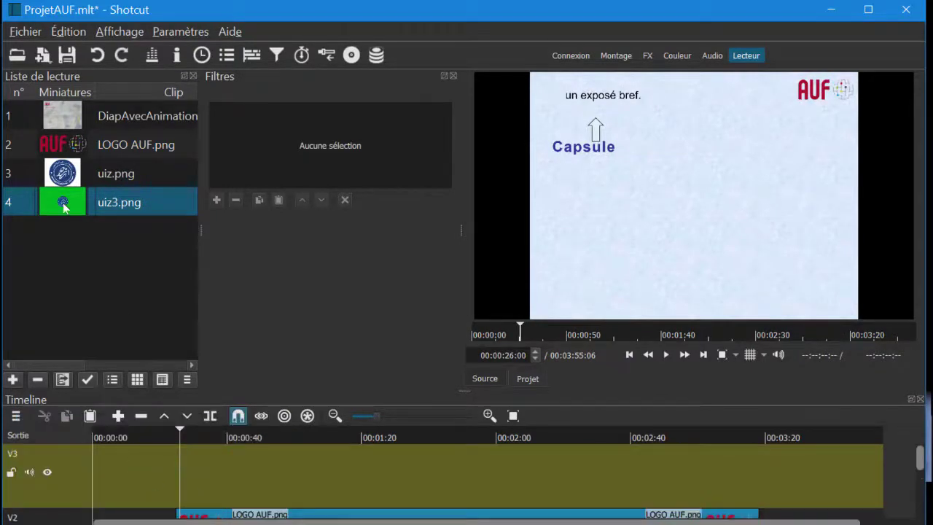
drag(63, 206, 183, 474)
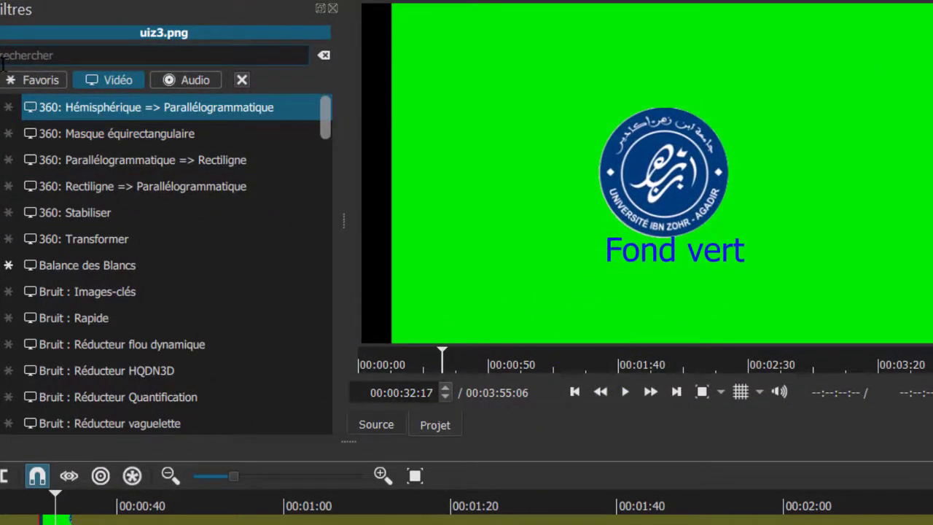
Apply the "Clé chromatique : Avancé" filter to uiz3.png and pick the image's green background as the key colour
click(30, 54)
text(cl)
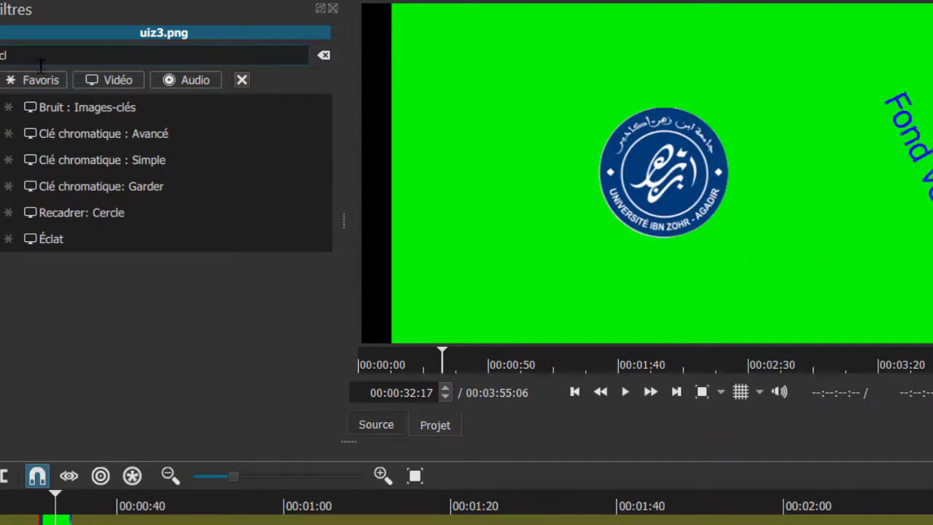
click(68, 134)
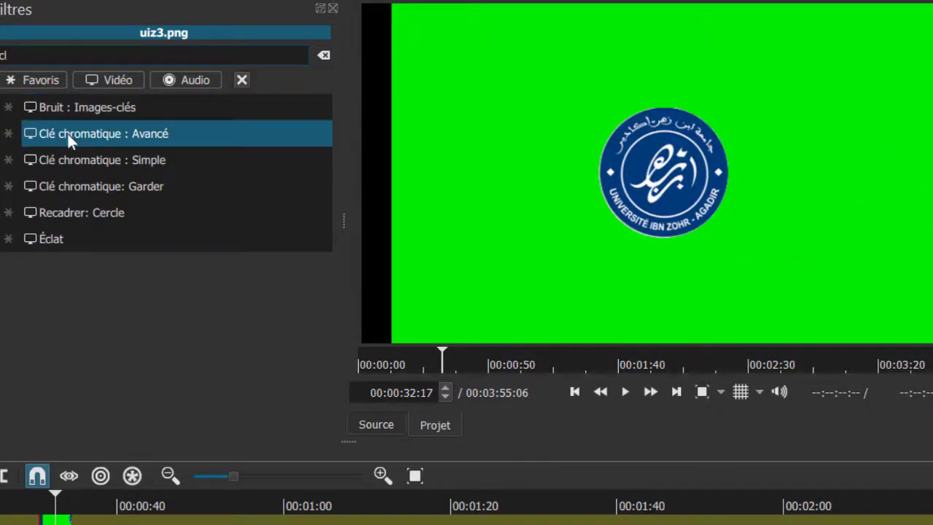
click(67, 134)
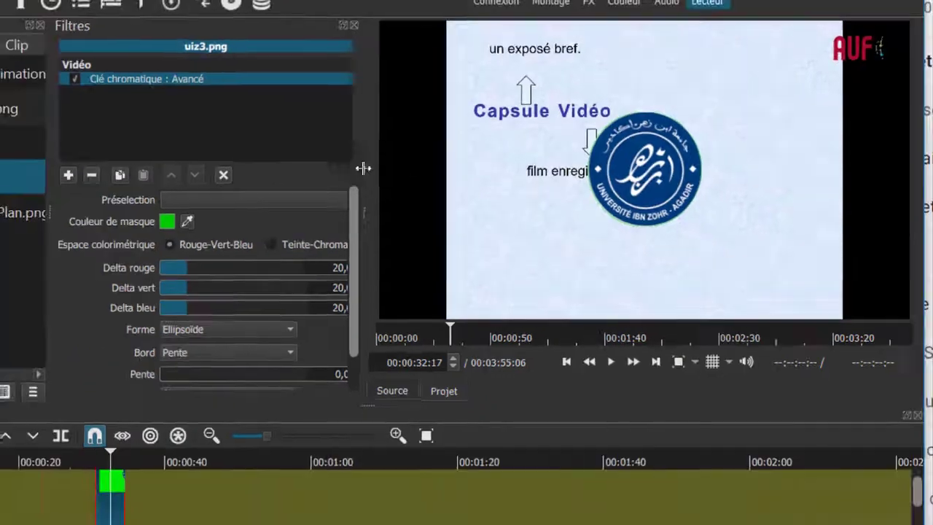
click(142, 231)
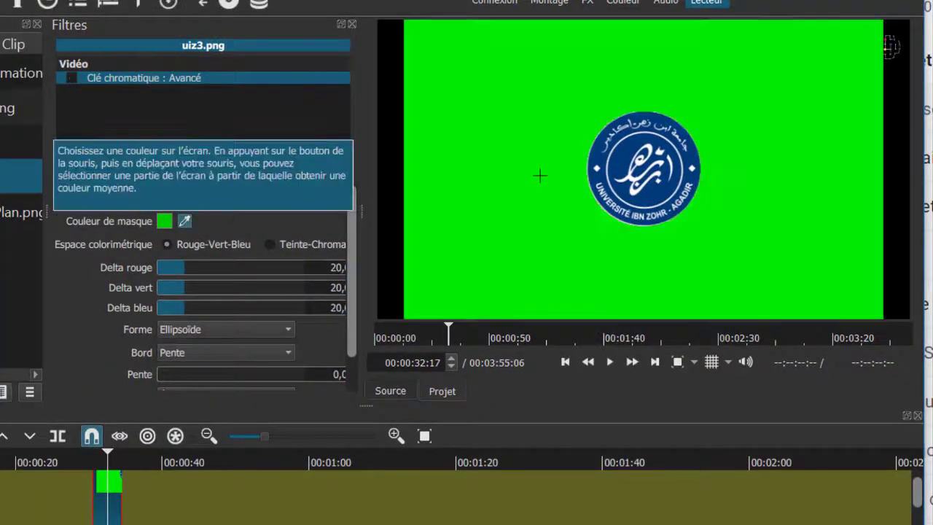
click(565, 117)
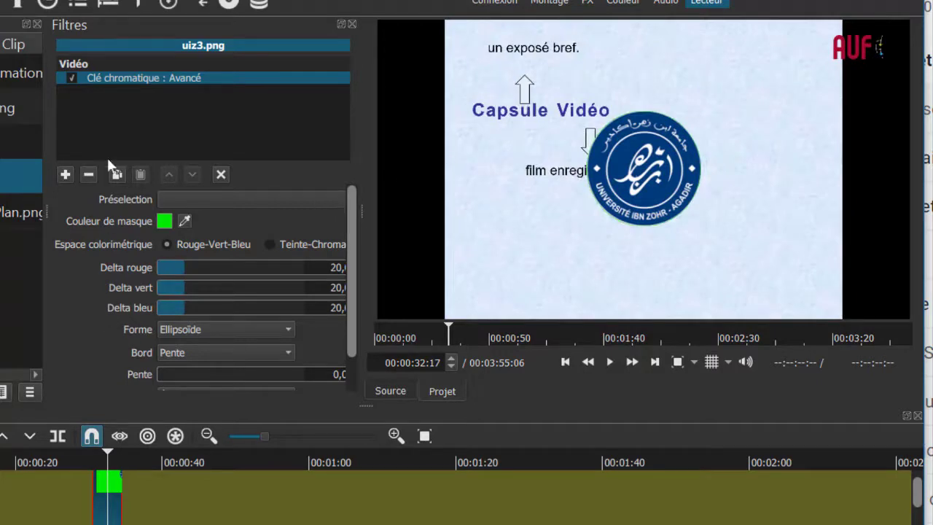
Add a "Taille, Position & Rotation" filter to the uiz3.png clip
click(65, 175)
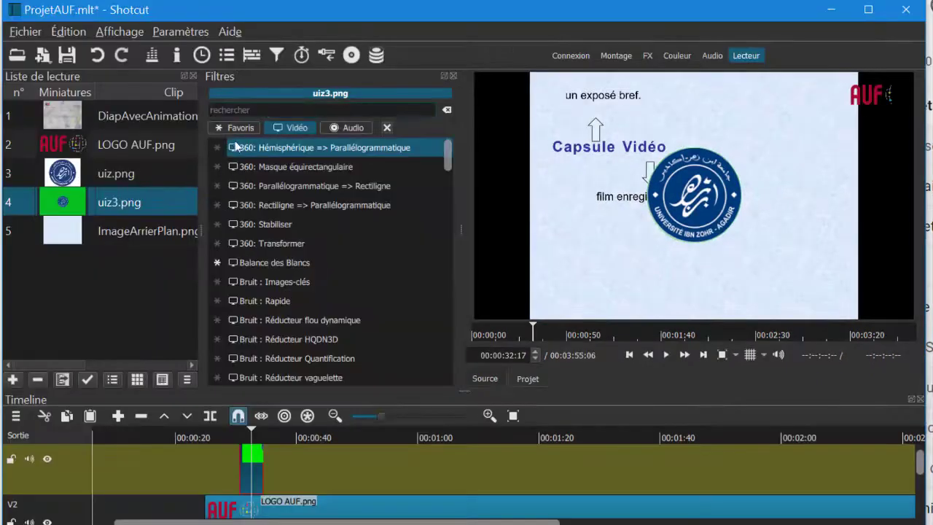
text(tai)
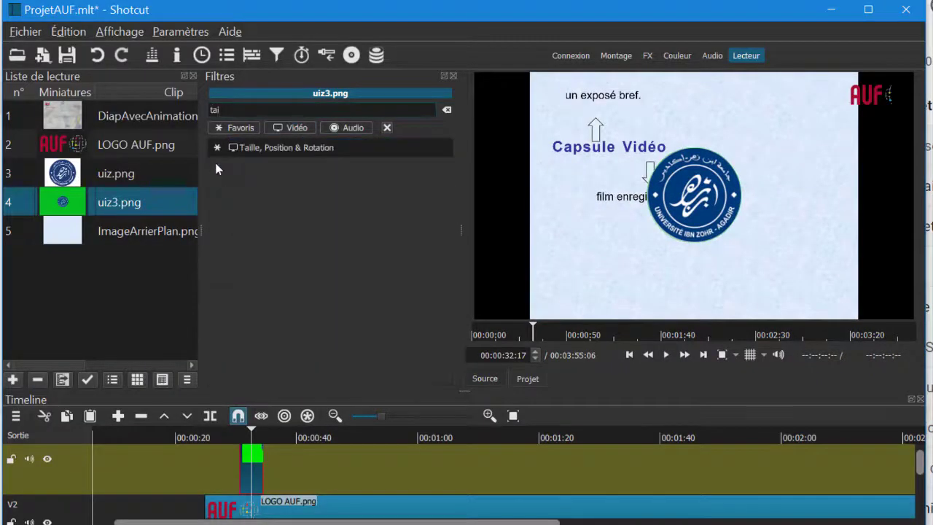
click(240, 148)
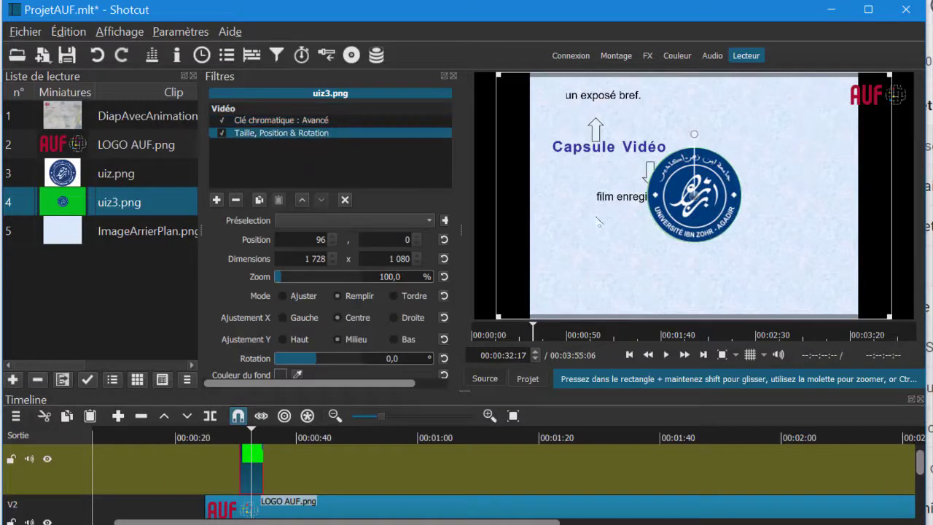
Scale the university logo down to about 47 % and move it toward the video frame's upper-left corner
drag(888, 314, 707, 205)
drag(606, 140, 496, 111)
drag(610, 178, 589, 159)
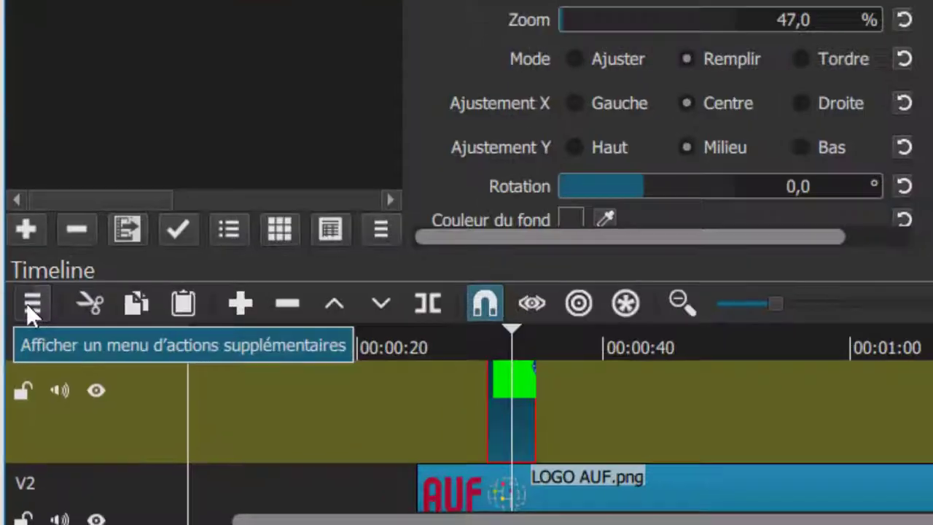
Add a fourth video track and try out ImageArrierPlan.png on it at about 00:00:30
click(29, 295)
mouse_move(202, 265)
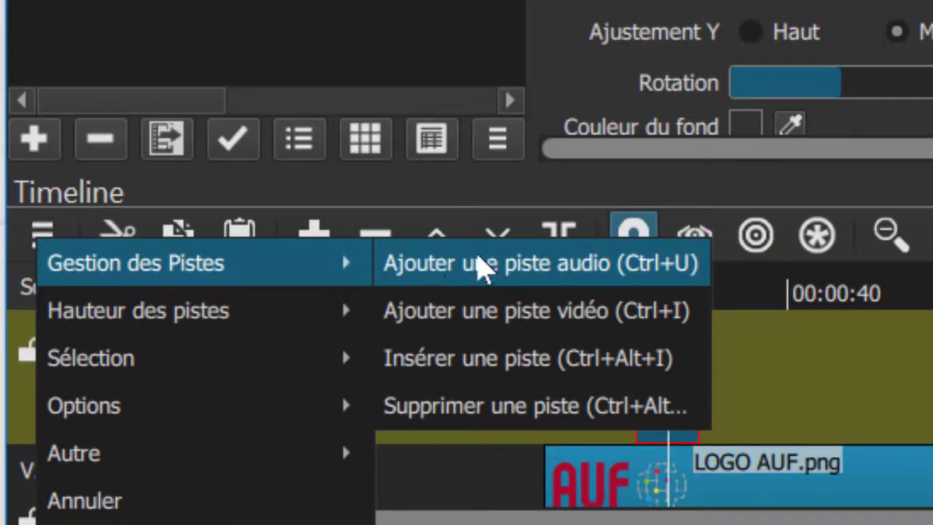
click(504, 328)
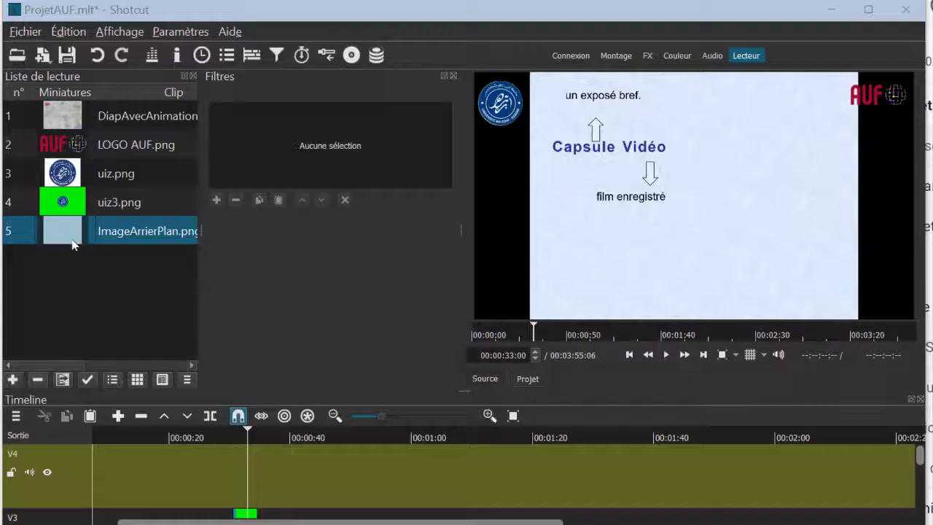
drag(75, 244, 175, 470)
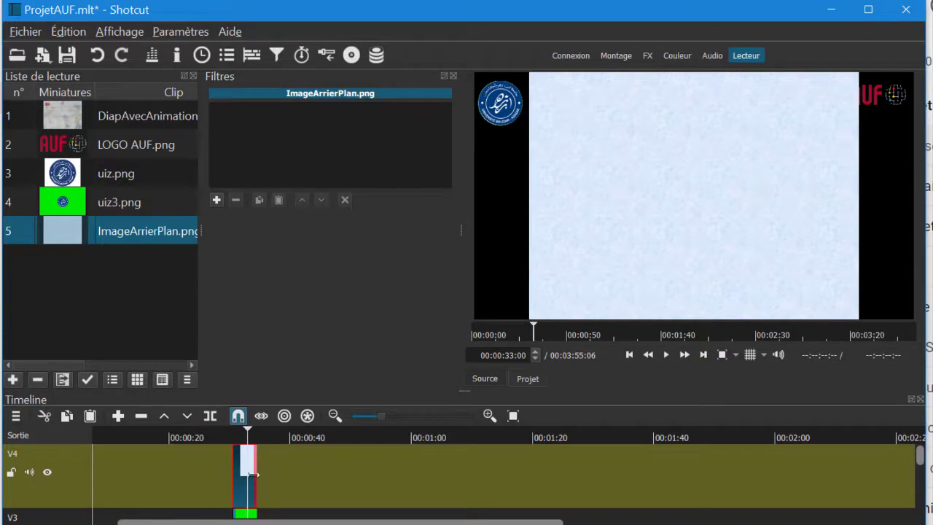
key(Delete)
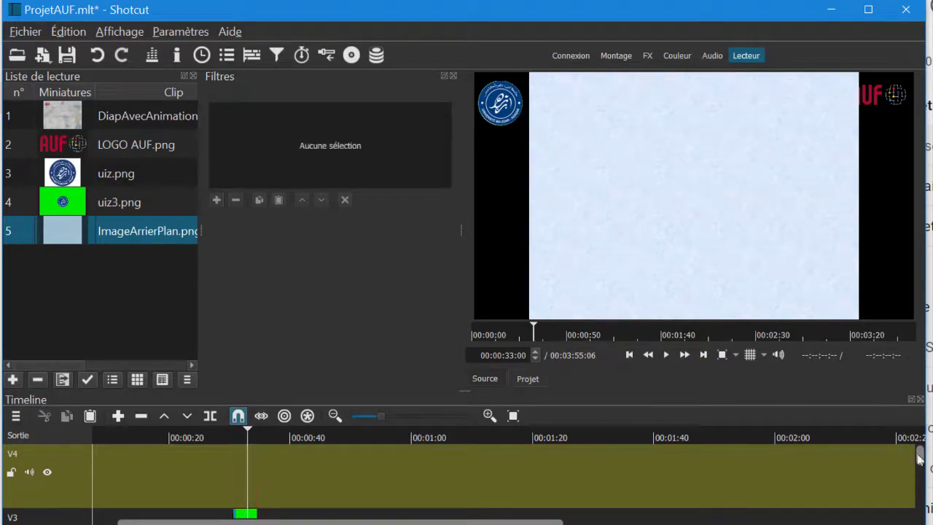
Shift all logo and video clips up one track, leaving V1 free for a background
scroll(838, 483, down, 3)
click(838, 483)
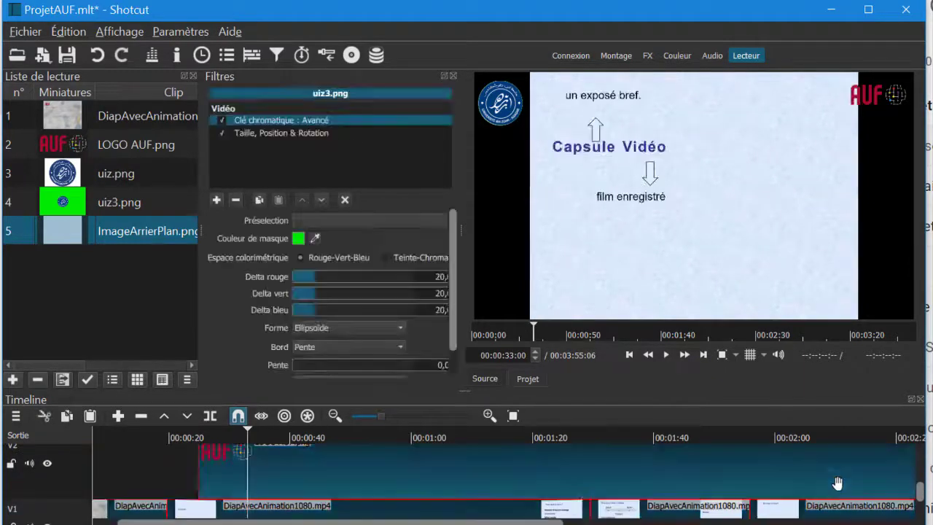
drag(921, 501, 922, 465)
drag(246, 506, 246, 479)
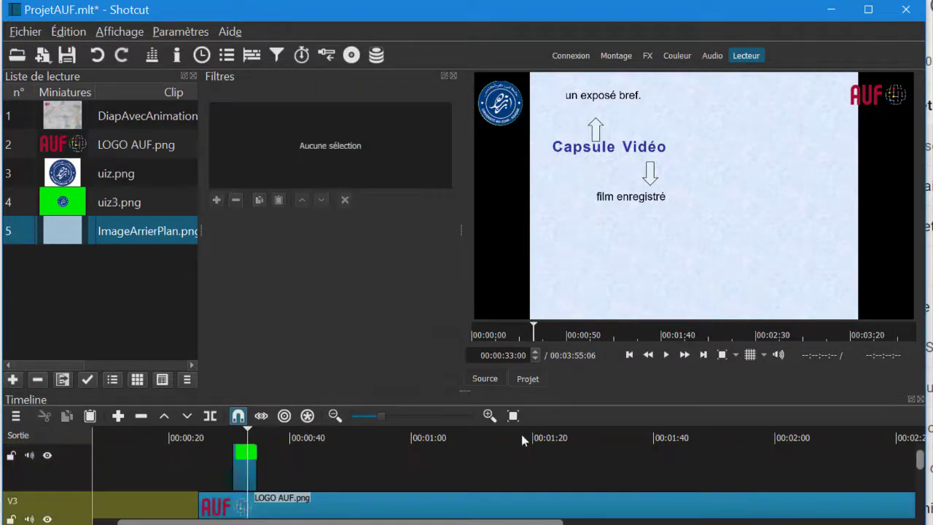
drag(919, 460, 916, 510)
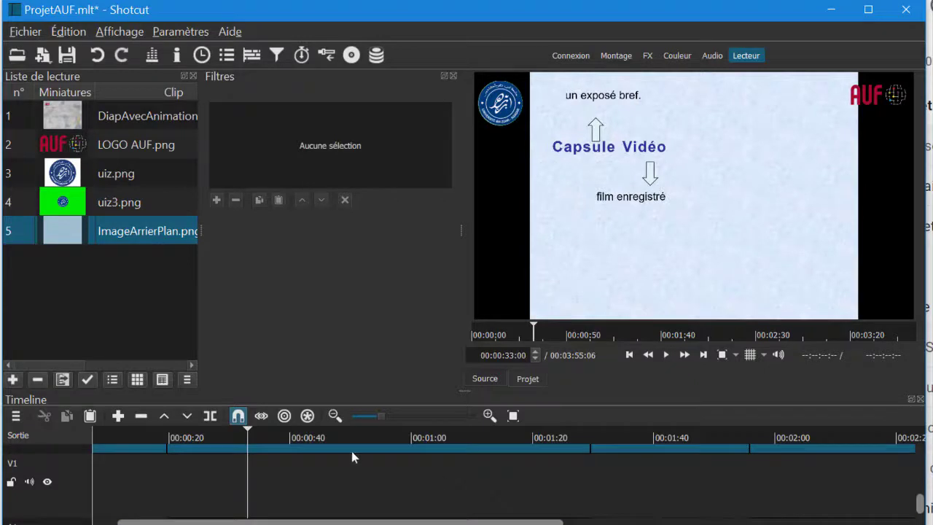
Place ImageArrierPlan.png on V1 at about 00:00:30 and add a "Taille, Position & Rotation" filter to it
drag(63, 234, 245, 479)
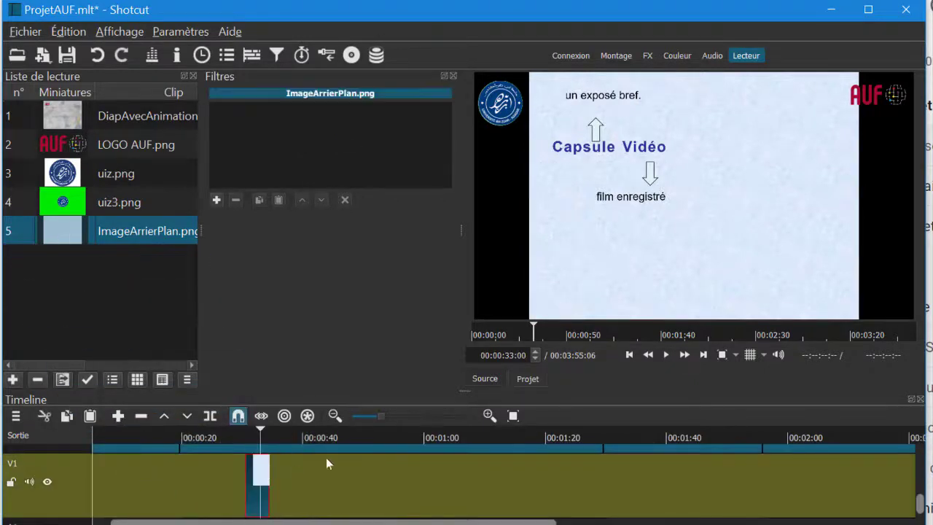
click(215, 201)
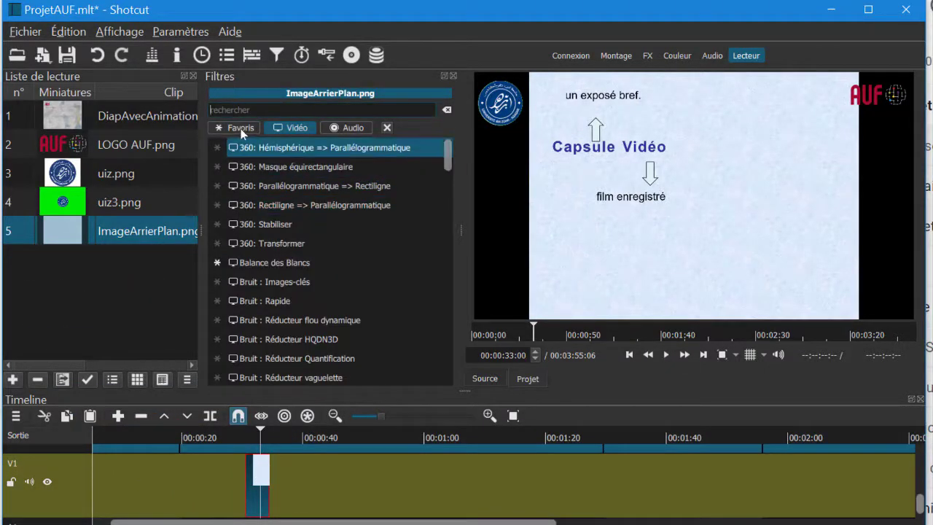
text(taille)
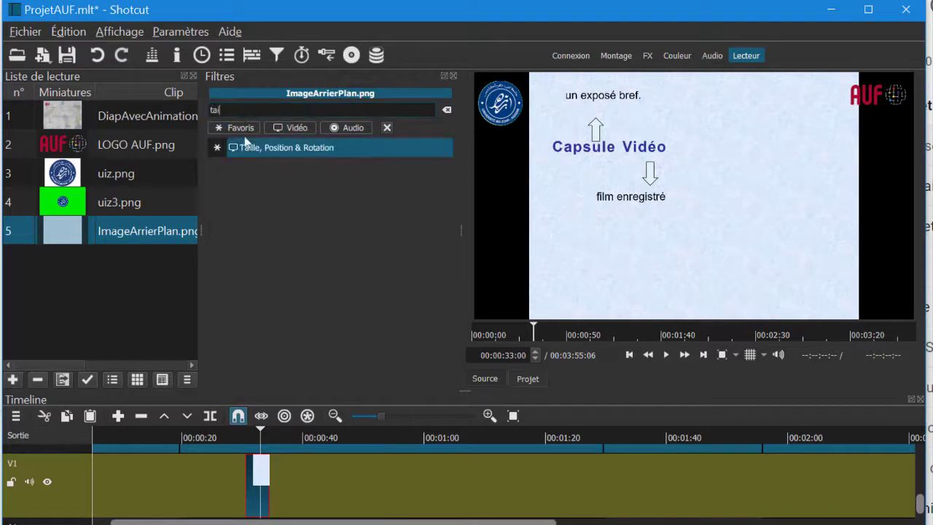
click(277, 147)
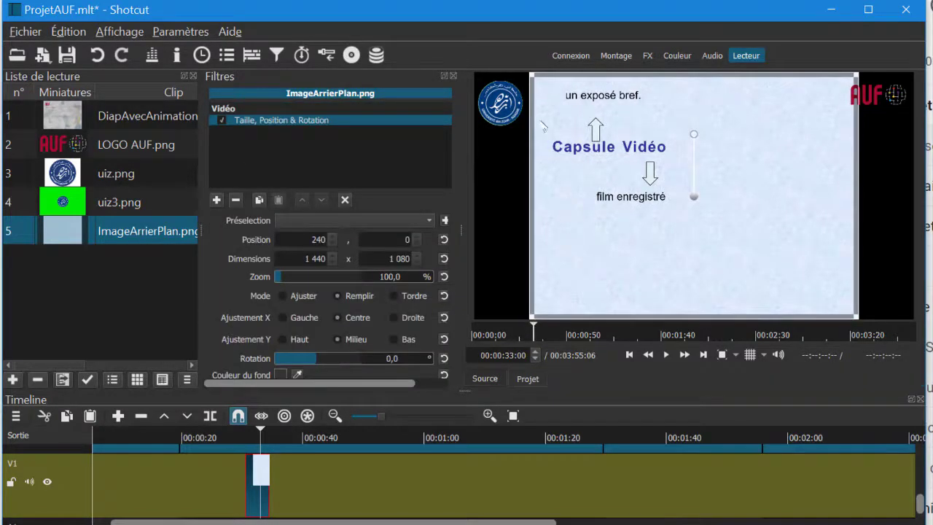
Enlarge the background image to about 142 % so it covers the whole video frame
drag(527, 80, 481, 45)
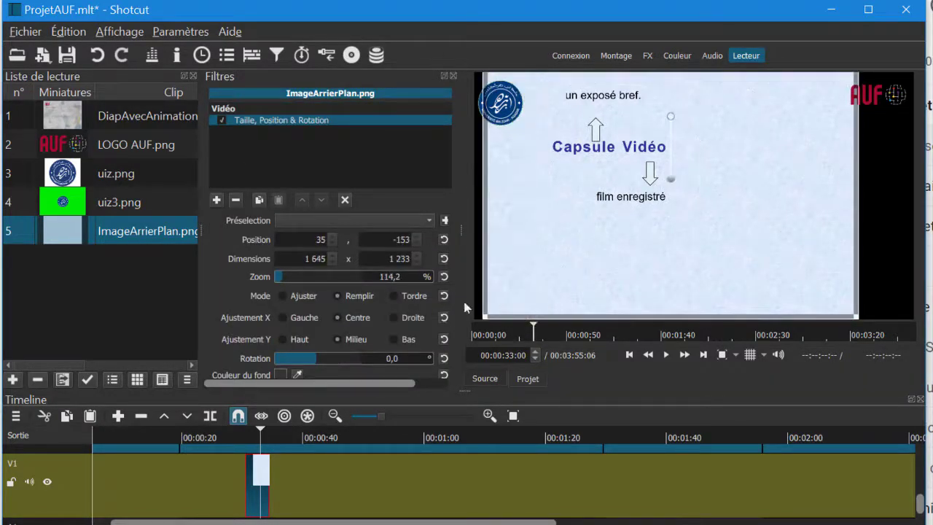
drag(484, 317, 453, 343)
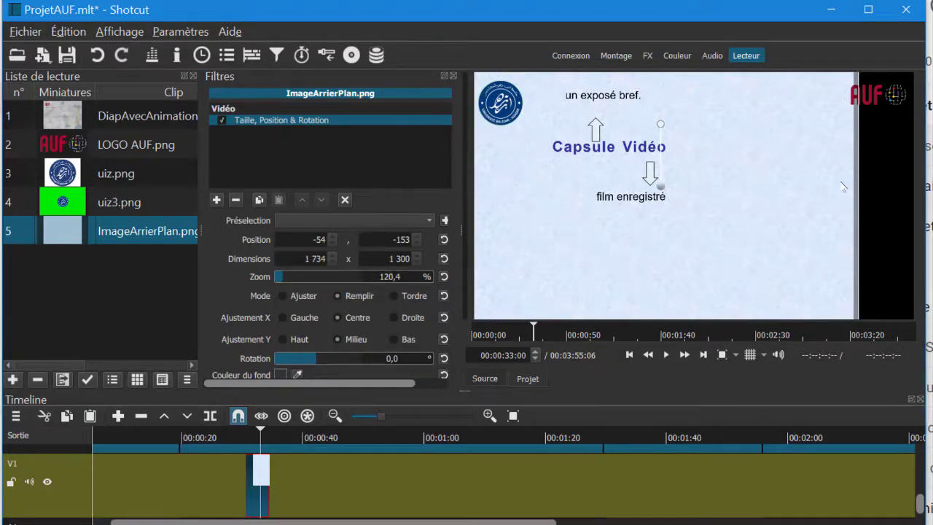
drag(843, 187, 911, 188)
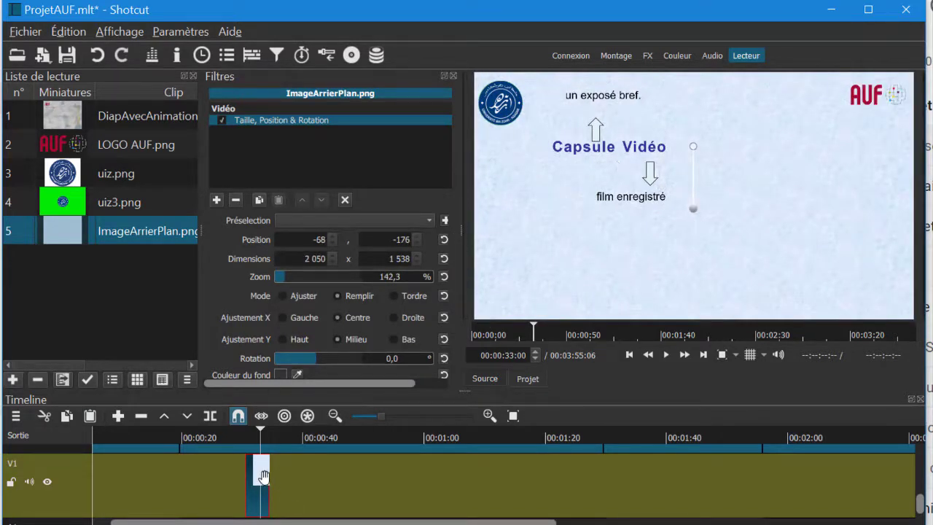
Lengthen the ImageArrierPlan.png clip on V1 and shift it earlier, extending its end to about 00:02:00
drag(264, 475, 558, 476)
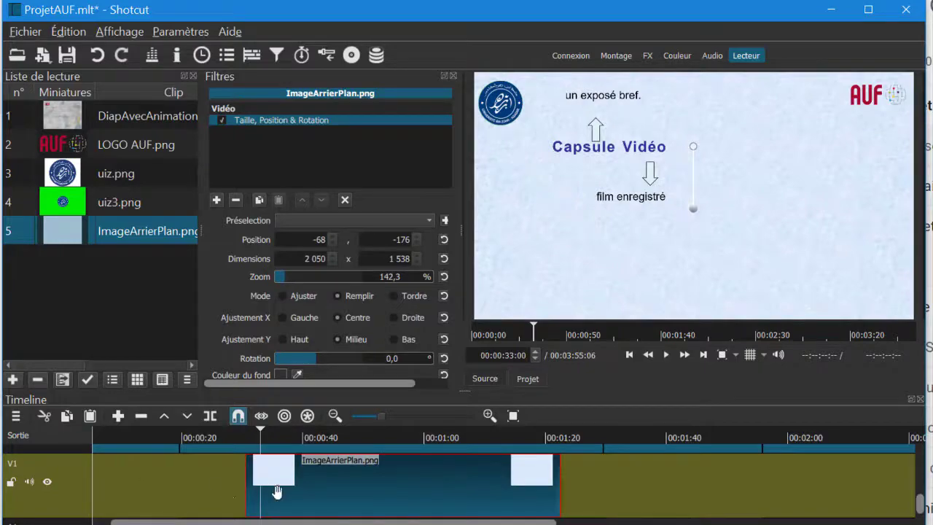
drag(277, 492, 194, 503)
drag(396, 485, 762, 483)
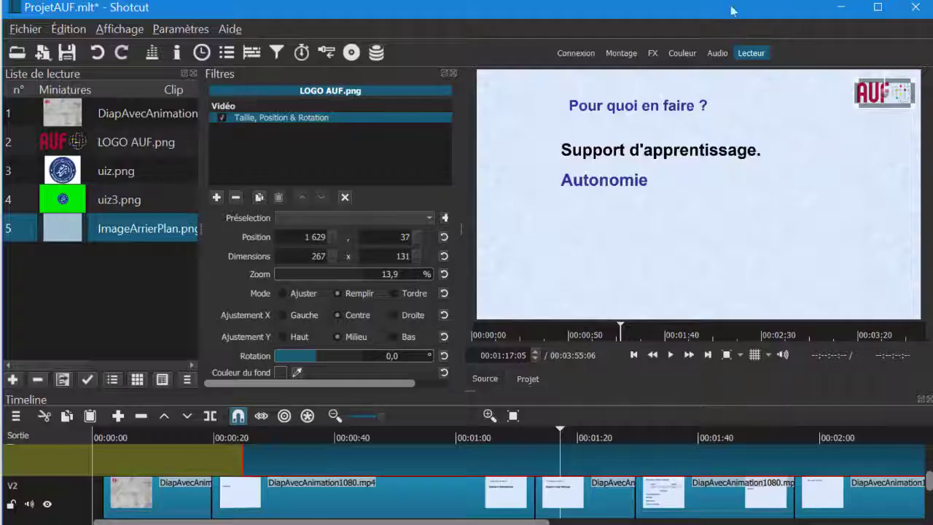
Set the playback speed of the DiapAvecAnimation1080.mp4 segment at about 00:01:17 to 5x in its properties
click(583, 496)
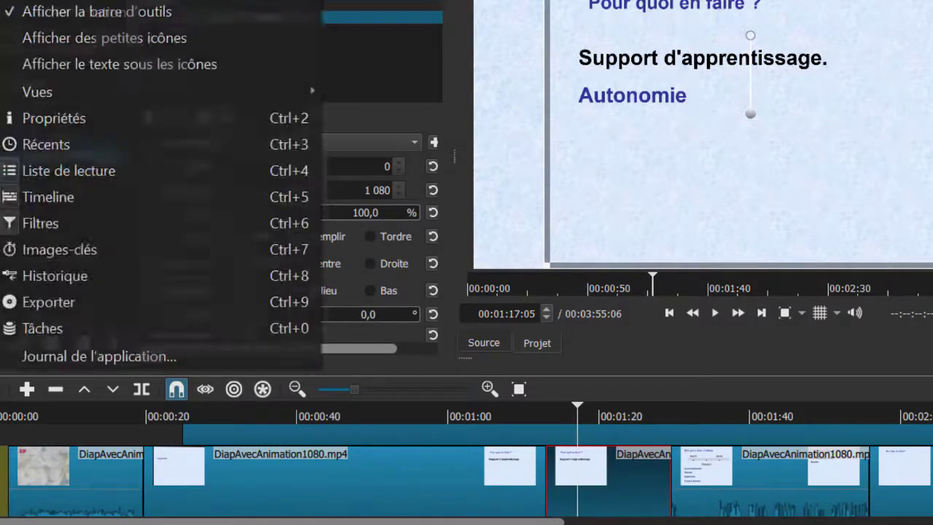
click(40, 117)
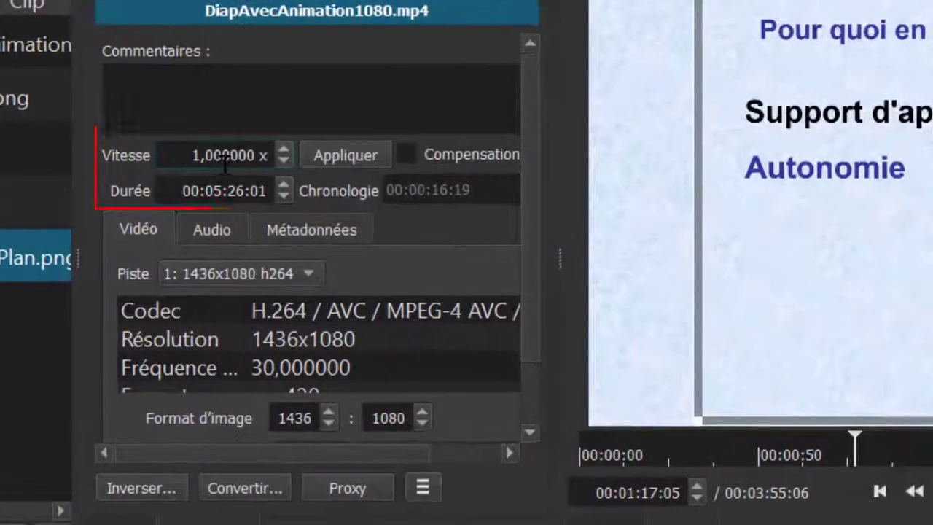
click(211, 85)
key(Delete)
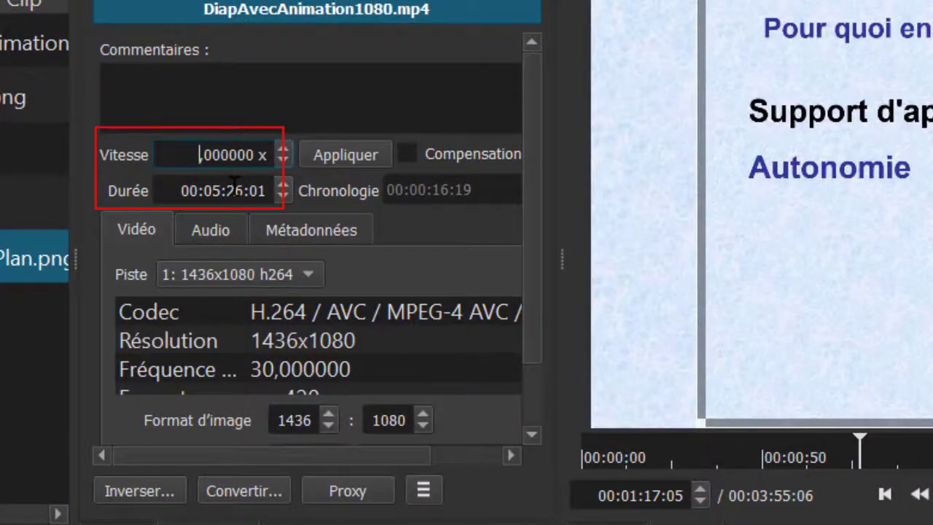
key(Return)
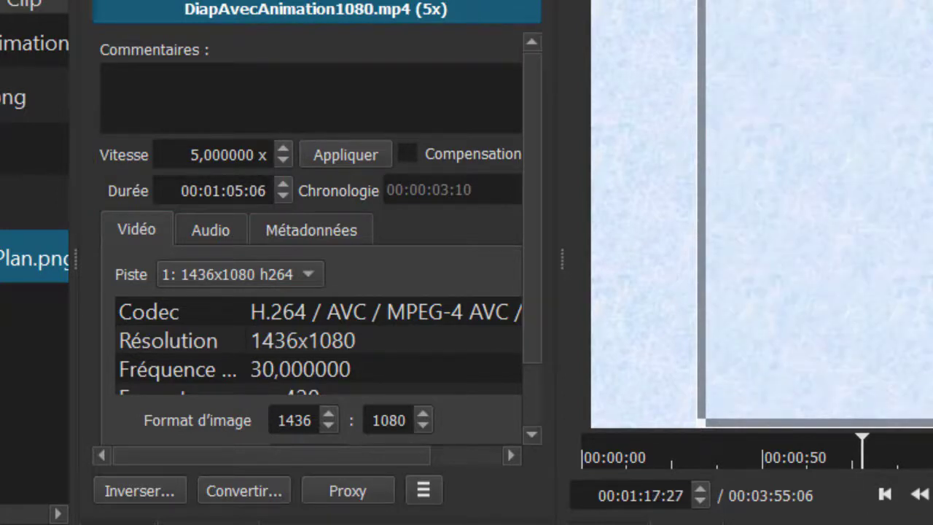
Move the following DiapAvecAnimation1080.mp4 segment earlier to close the gap behind the sped-up segment
click(349, 474)
click(671, 474)
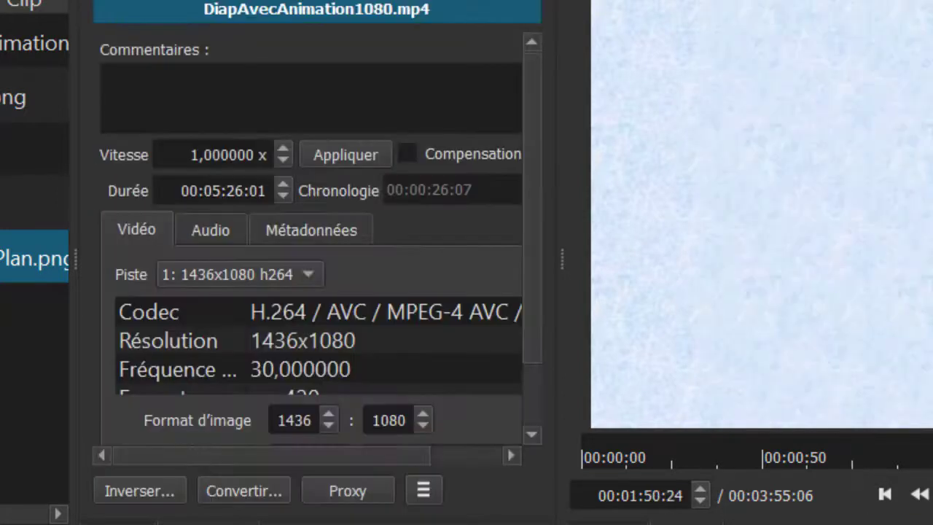
drag(672, 473, 548, 473)
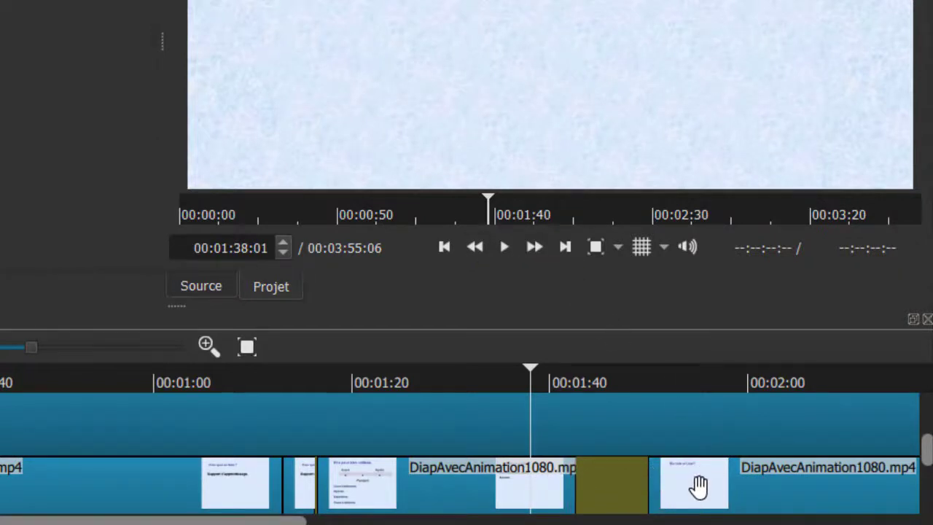
Overlap the next video segment onto the previous one at about 00:01:41 and set the transition to "Diagonale Haut Droite"
drag(698, 486, 605, 490)
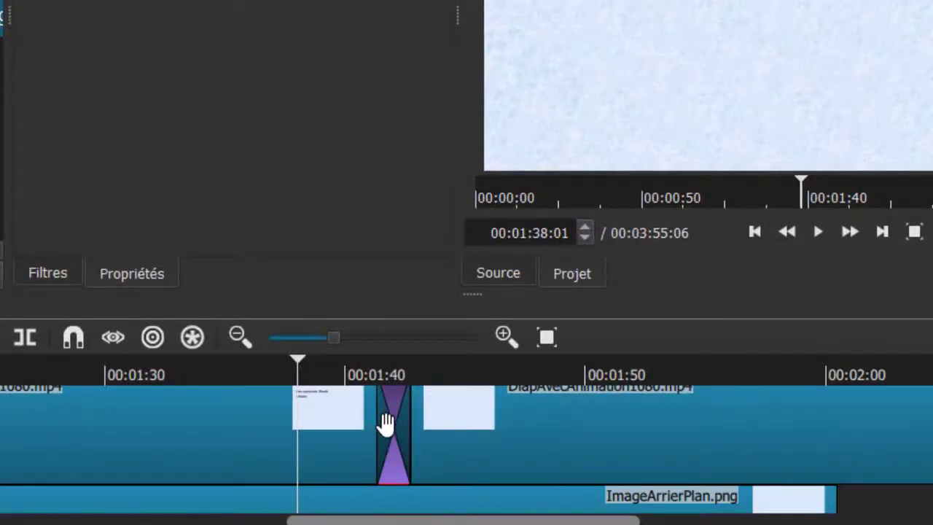
click(385, 360)
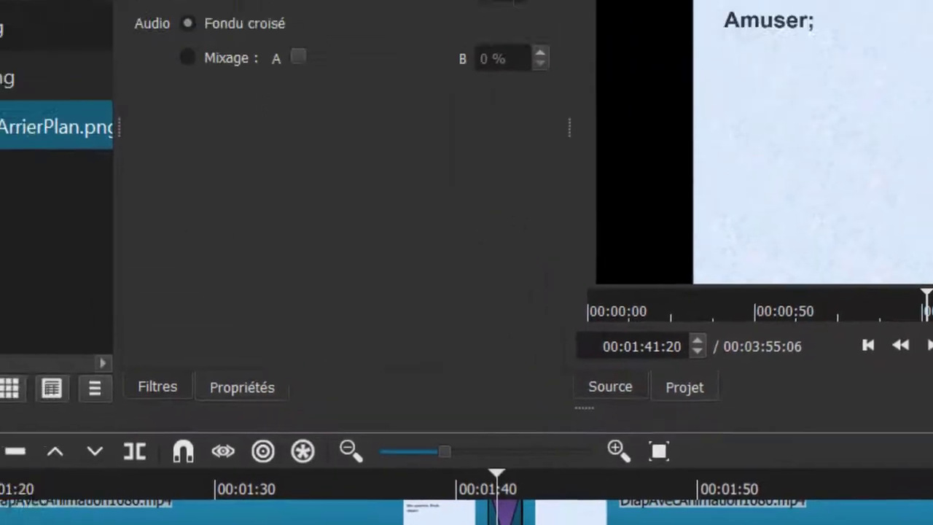
click(652, 152)
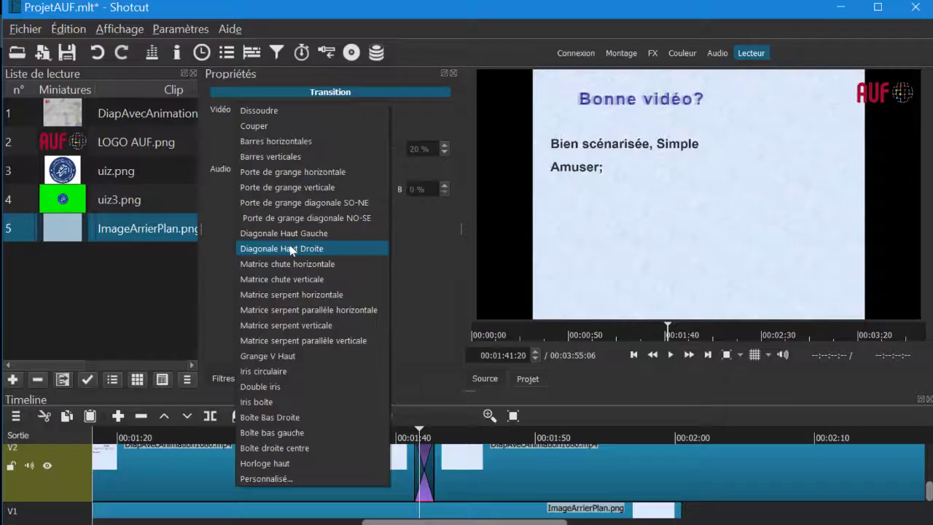
click(513, 400)
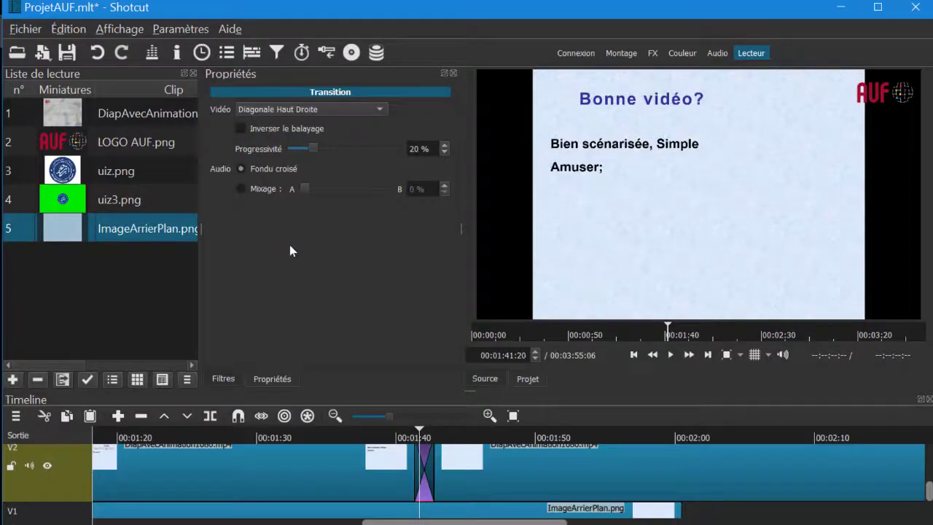
click(409, 432)
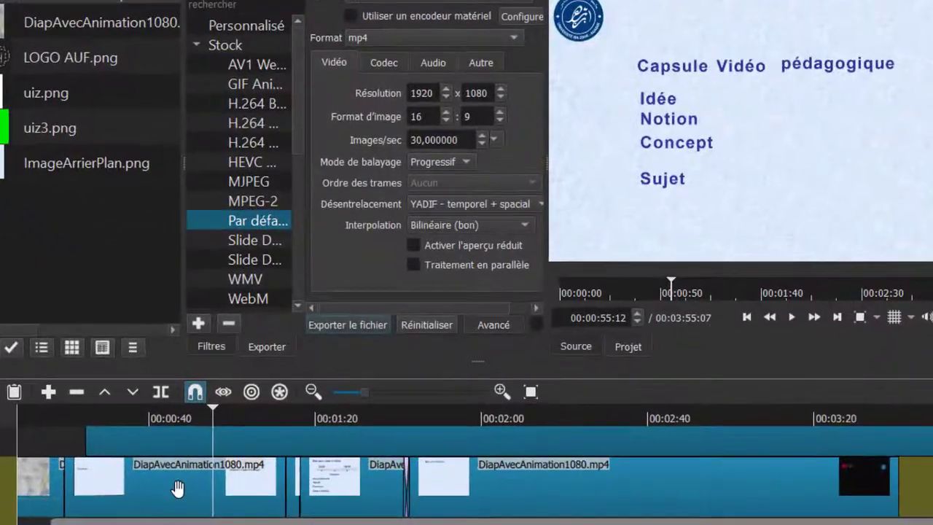
Add a "Texte: Simple" filter to the DiapAvecAnimation1080.mp4 segment at about 00:00:55
click(186, 477)
click(211, 346)
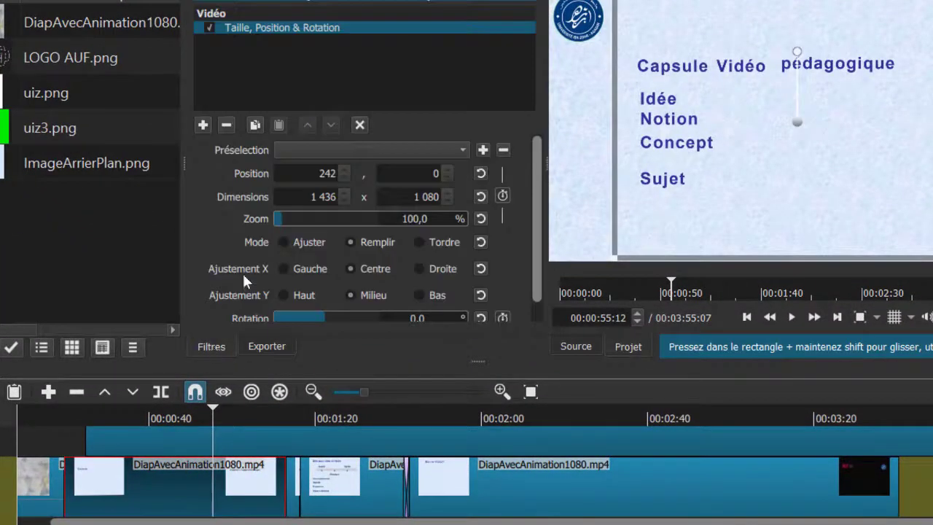
click(202, 125)
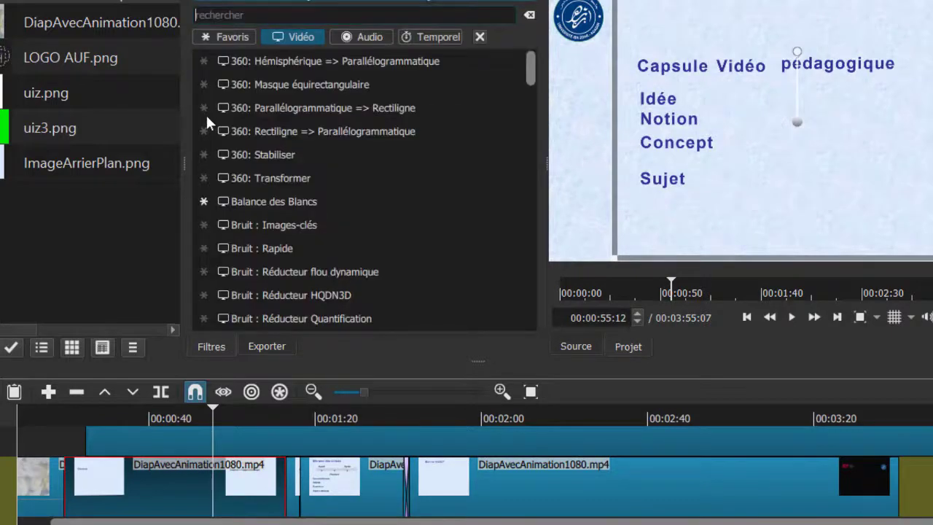
text(Texte)
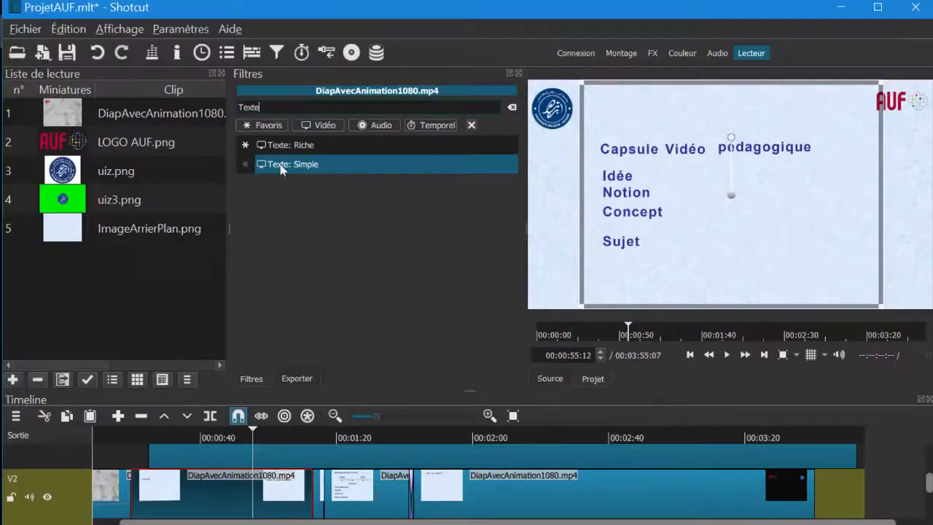
click(231, 85)
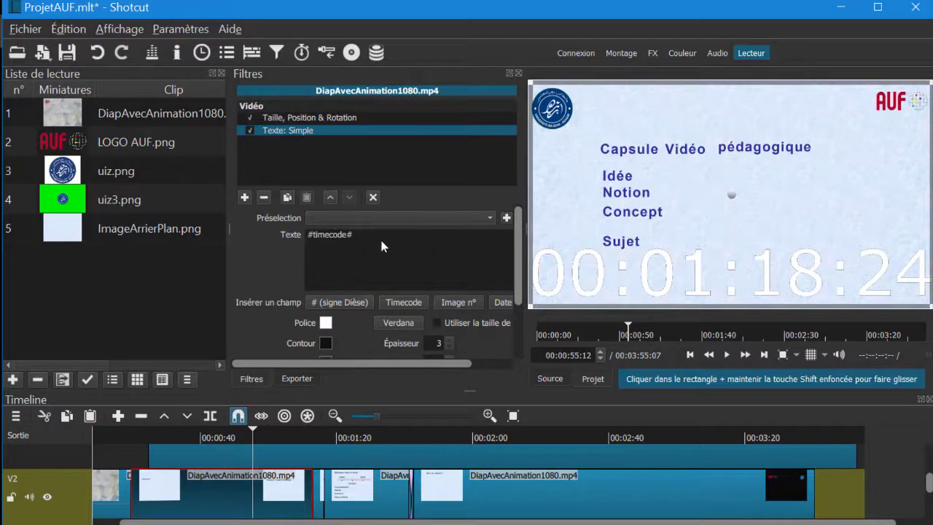
Replace the filter's timecode text with "Définition" and colour the font bright pink
drag(352, 235, 301, 234)
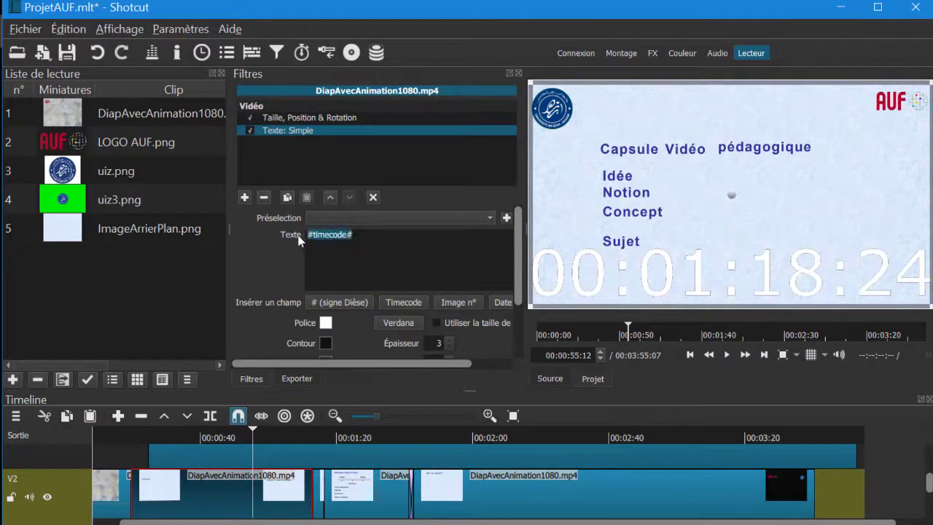
text(Définition)
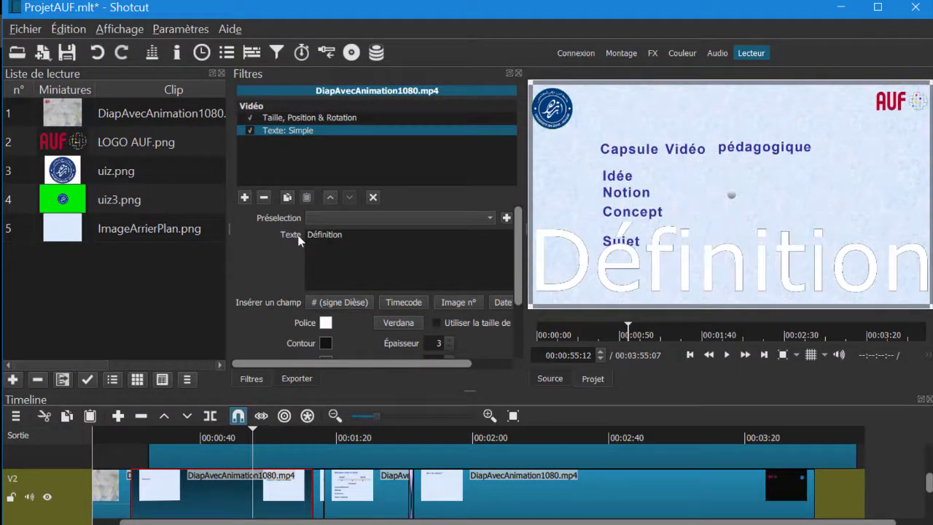
scroll(314, 262, down, 1)
click(325, 306)
click(466, 165)
click(696, 355)
Resize the text box to about 907 x 197 at position 437, 33 and align its text horizontally to the centre
scroll(365, 314, down, 2)
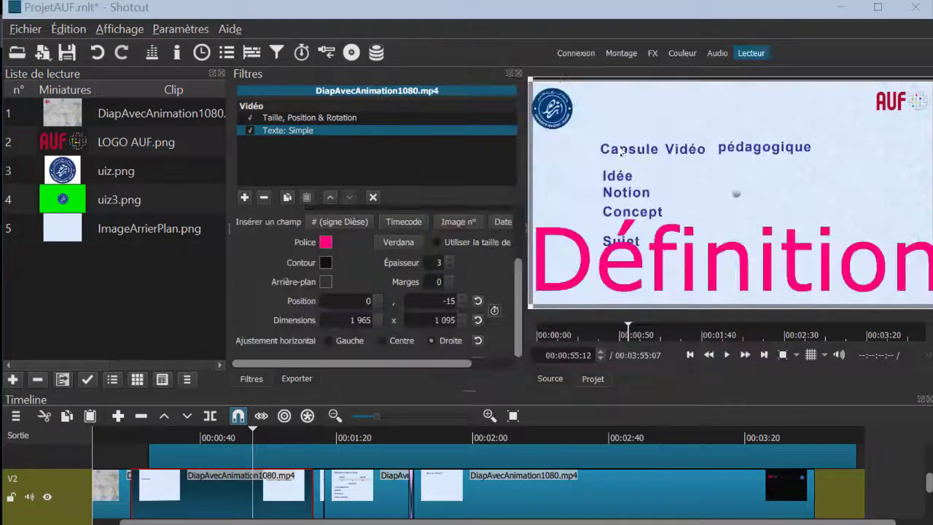
drag(531, 83, 548, 120)
drag(929, 306, 811, 128)
click(381, 341)
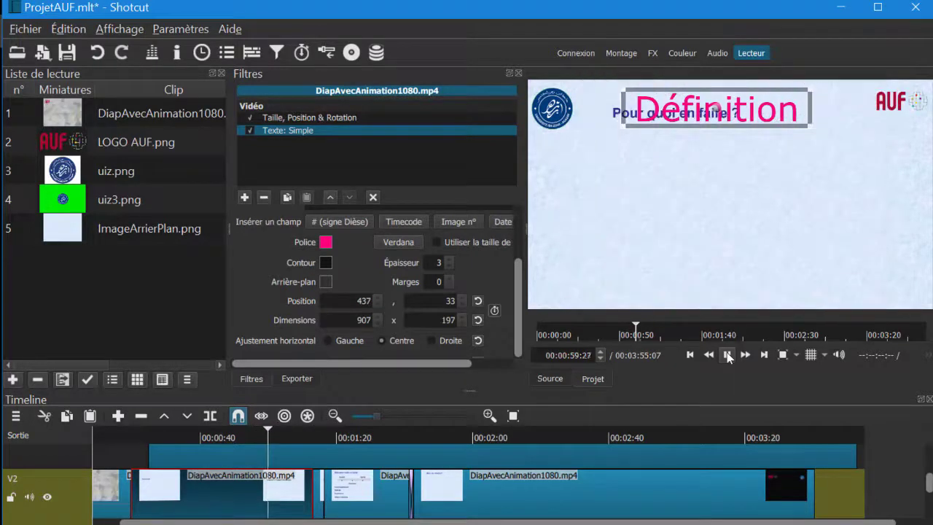
Stop playback and split the last DiapAvecAnimation1080.mp4 segment on track V2 at 00:02:32:13 and about 00:02:54
click(727, 355)
click(583, 435)
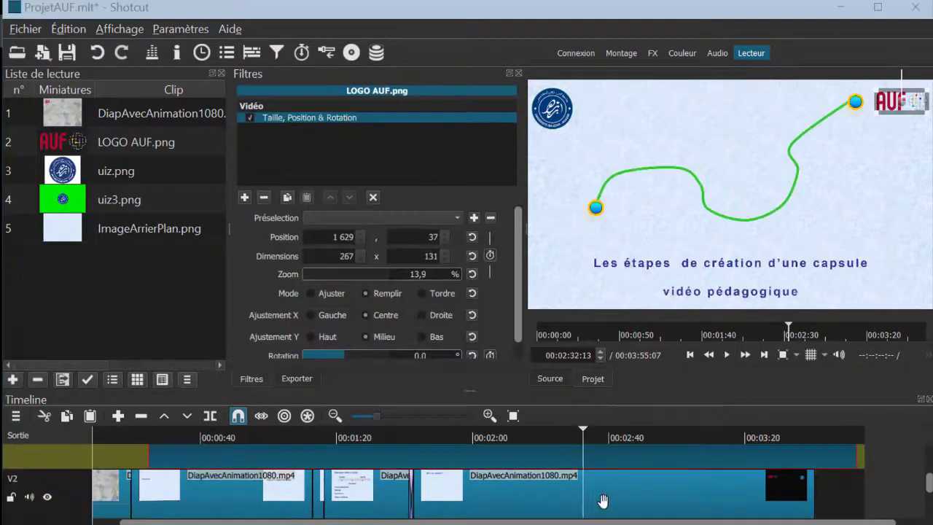
drag(602, 431, 658, 433)
key(s)
Add a "Texte: Simple" filter to the segment between the two new cuts and replace its default text with "Schéma"
click(628, 432)
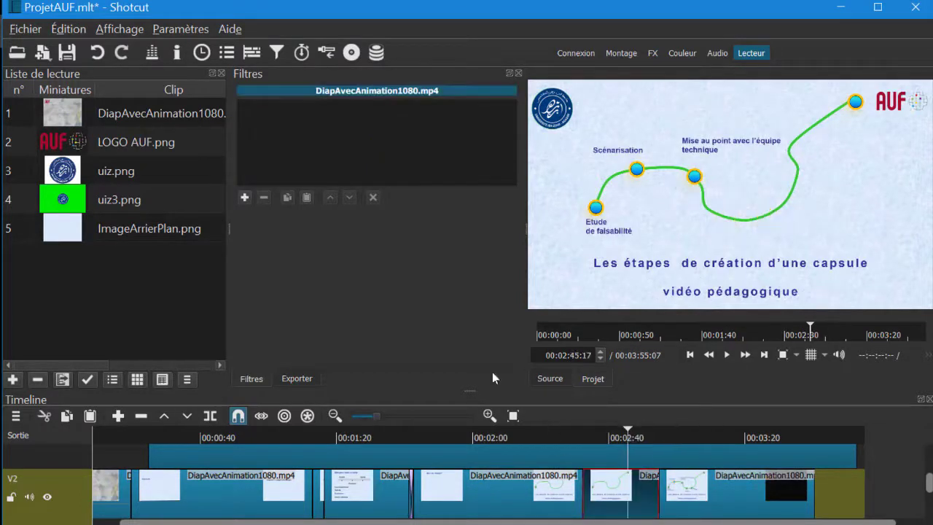
click(245, 197)
text(text)
click(292, 163)
drag(351, 245, 305, 232)
text(Schéma)
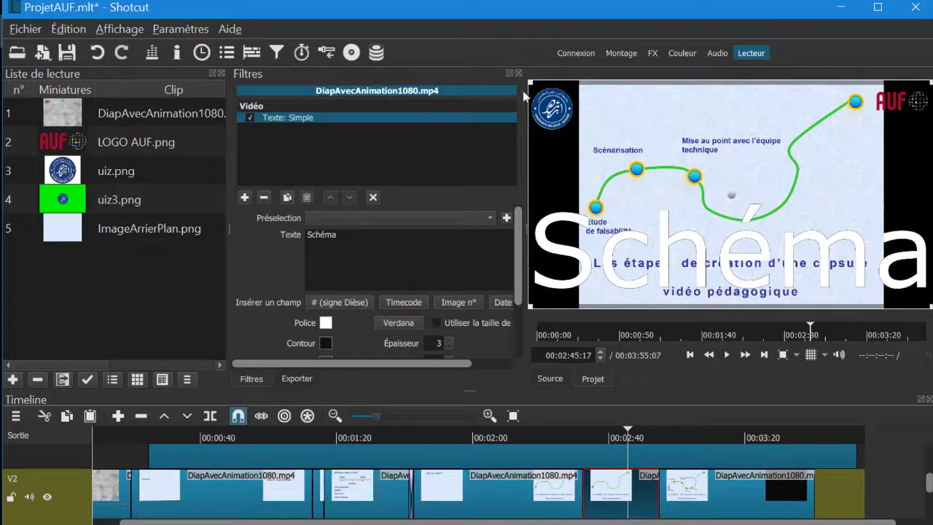
Set the font colour of the "Schéma" title to bright green, #00ff00
click(325, 322)
click(447, 295)
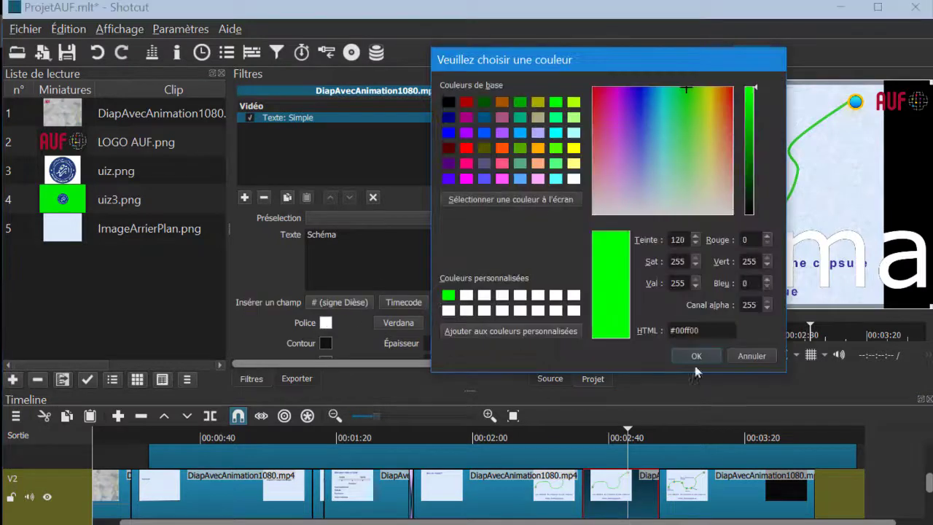
click(695, 358)
Shrink the "Schéma" text box, move it near the top centre of the frame, and play back the segment
drag(531, 83, 834, 259)
drag(880, 282, 666, 103)
click(726, 354)
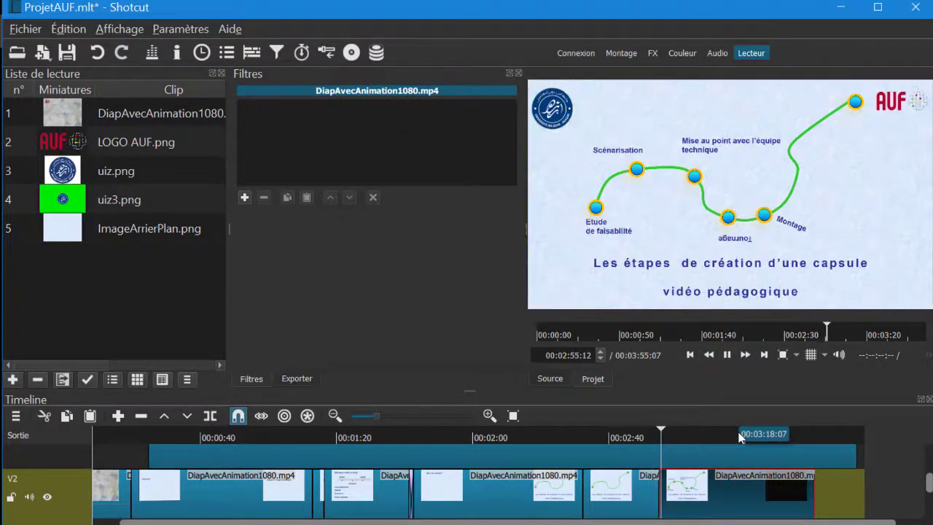
drag(667, 432, 582, 433)
Create a standalone clip from the Texte generator containing the text "Le texte"
click(25, 28)
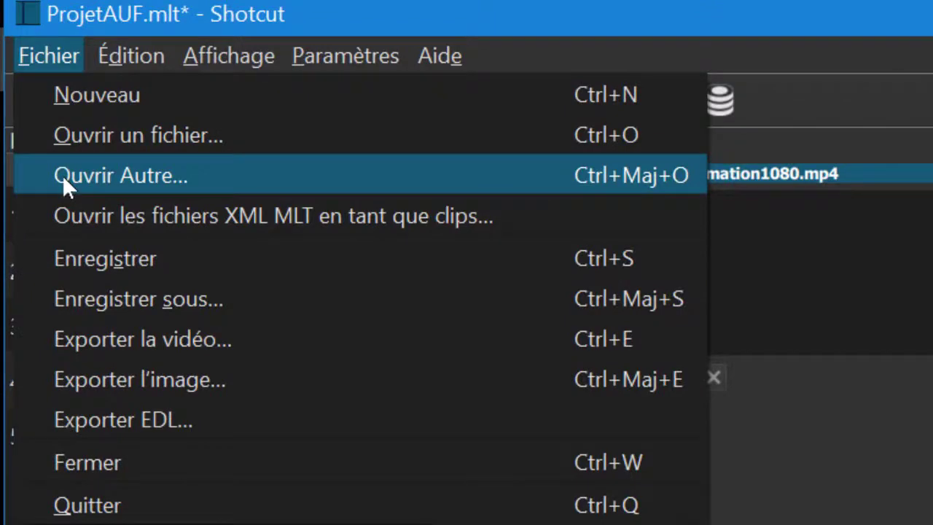
click(63, 180)
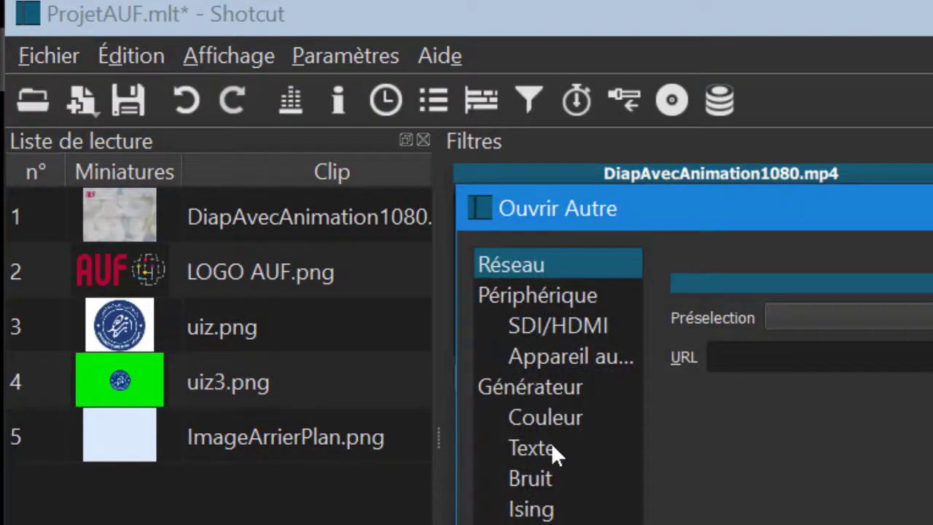
click(551, 452)
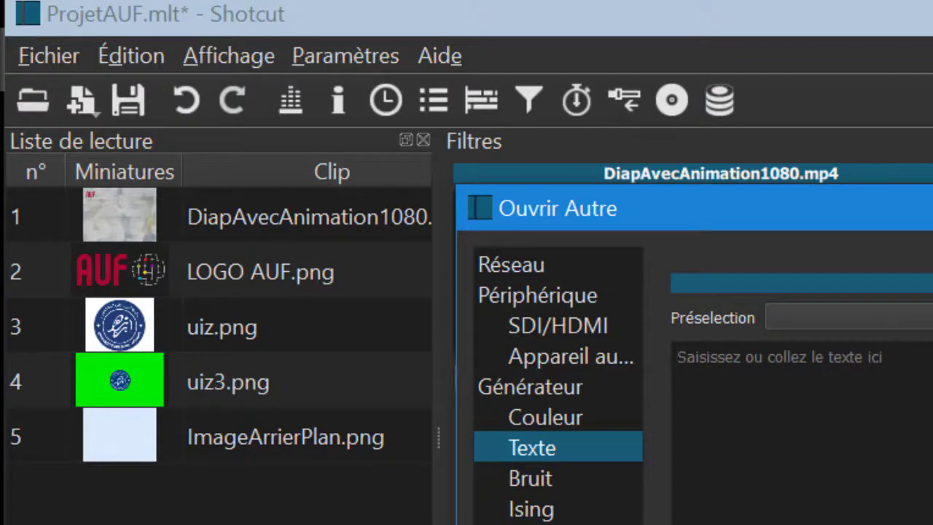
text(Le texte)
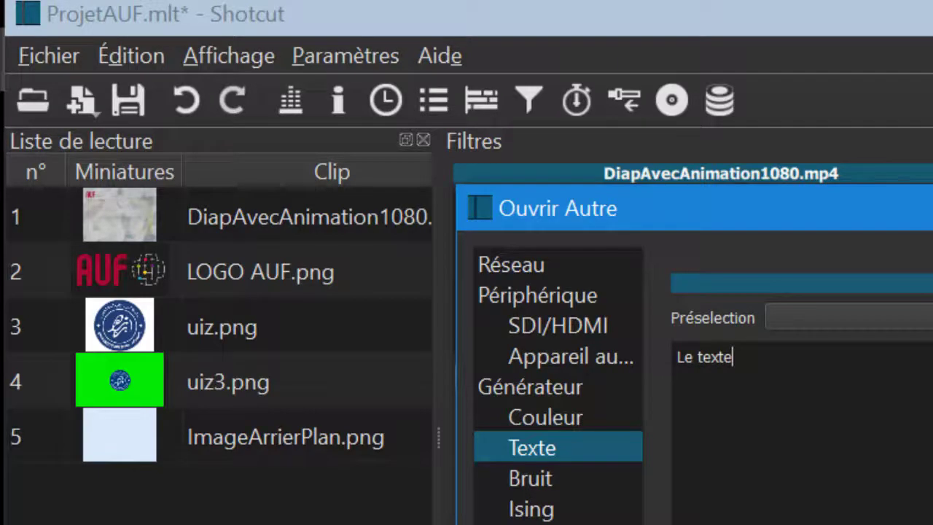
click(932, 524)
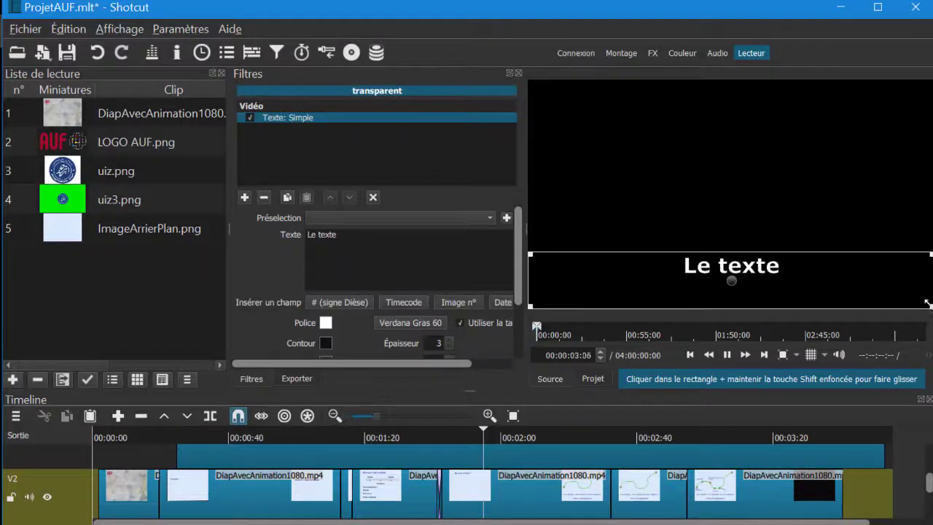
Reduce the "Le texte" box to about 1860 wide and set its font colour to yellow, #ffff00
drag(927, 304, 913, 283)
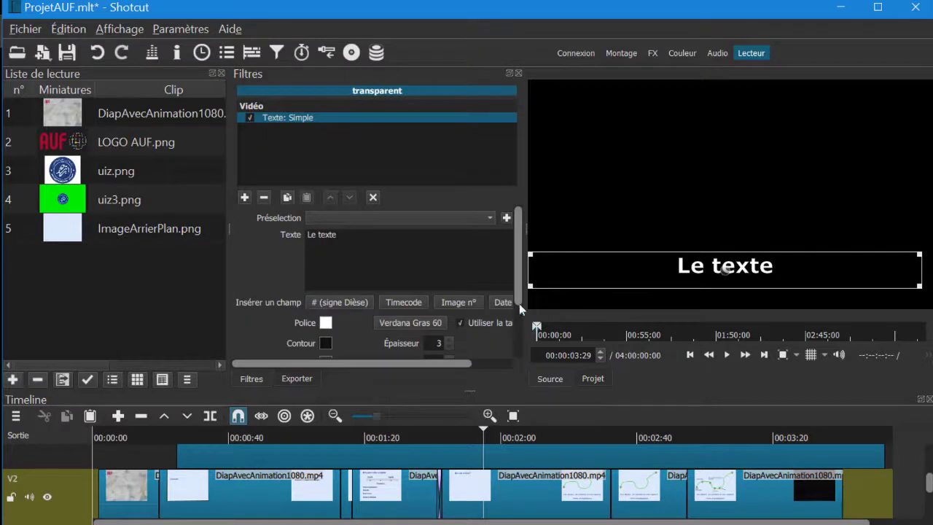
scroll(508, 252, down, 2)
click(325, 266)
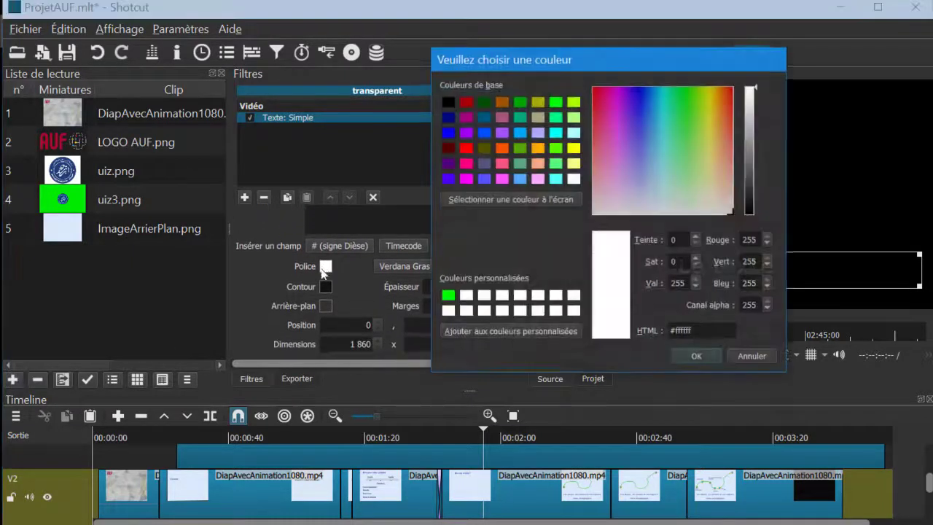
click(573, 148)
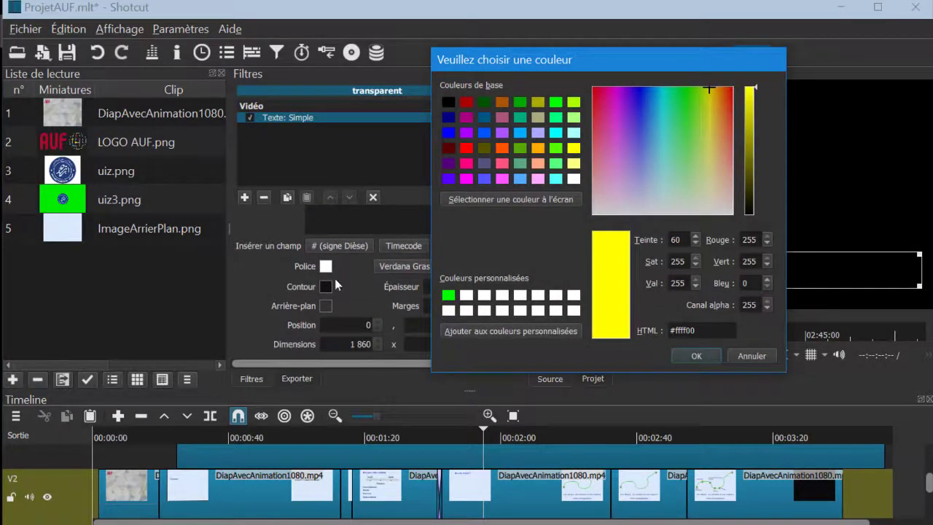
key(Return)
Resize the text box to about 808 x 183 at position 247, -13 and add the text clip to the playlist
scroll(515, 290, down, 1)
drag(919, 286, 726, 291)
drag(618, 270, 673, 100)
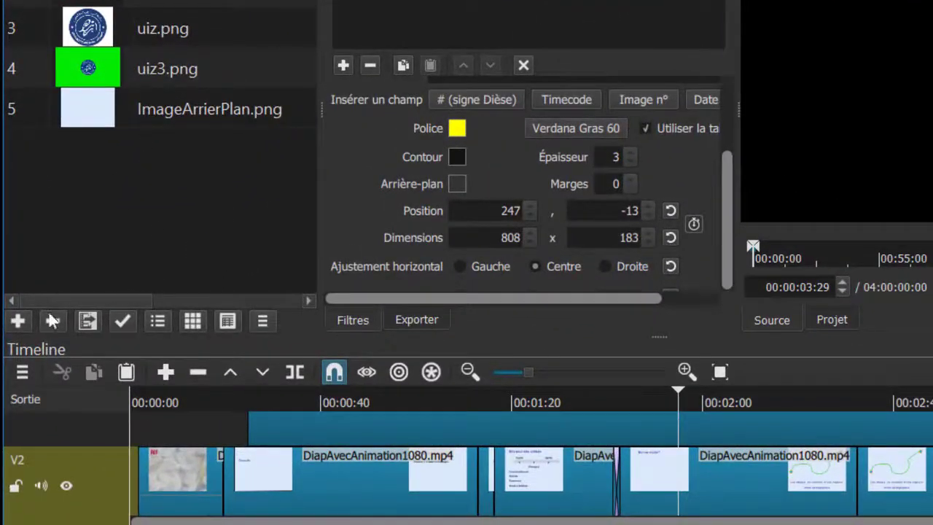
click(17, 321)
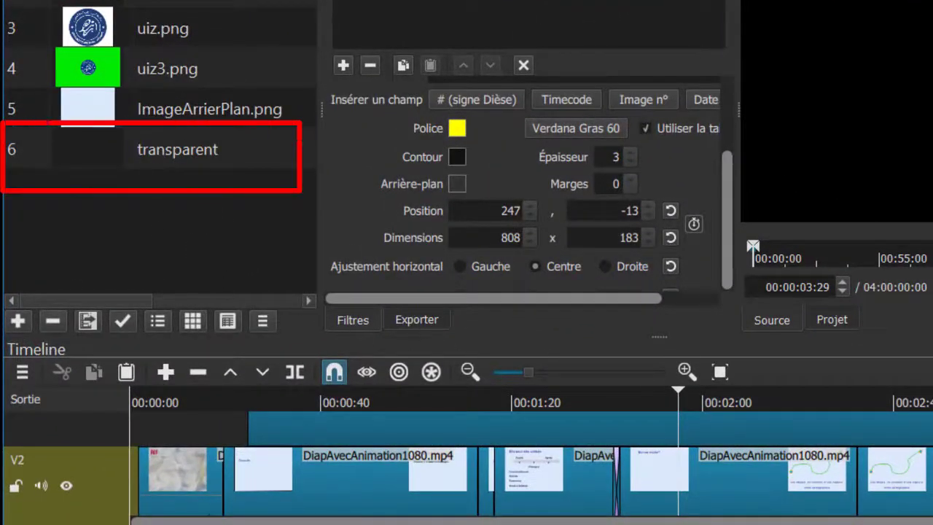
Add a new video track and place the transparent text clip on it at about 00:02:14, playing it back to check
scroll(467, 474, up, 3)
click(22, 371)
mouse_move(76, 384)
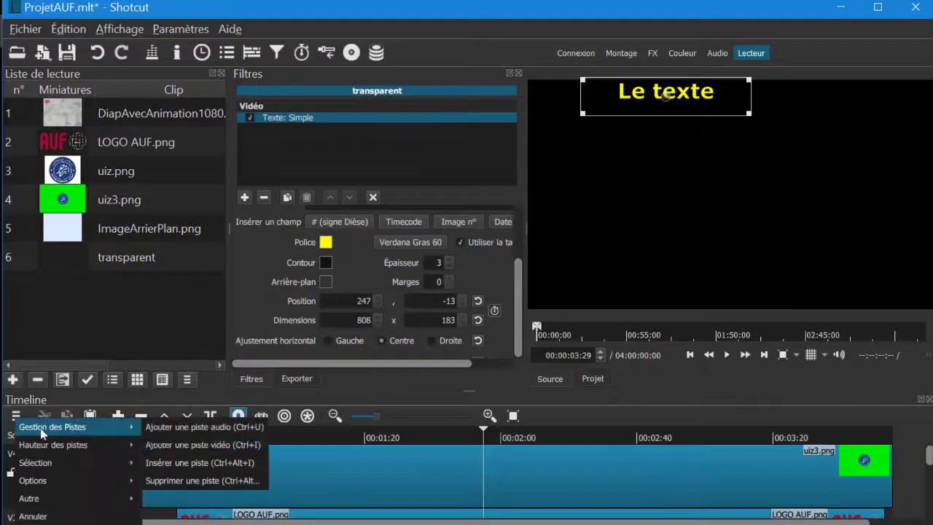
click(158, 446)
drag(79, 259, 482, 476)
click(726, 355)
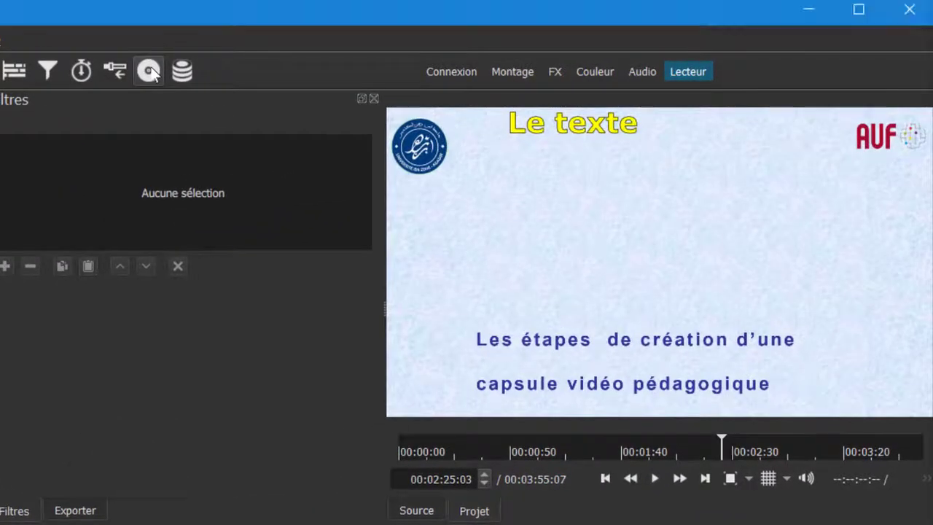
Export the timeline with the "Par défaut" preset as ProjetAUF2 in mp4 format to the Vidéos folder and widen the job list
click(149, 71)
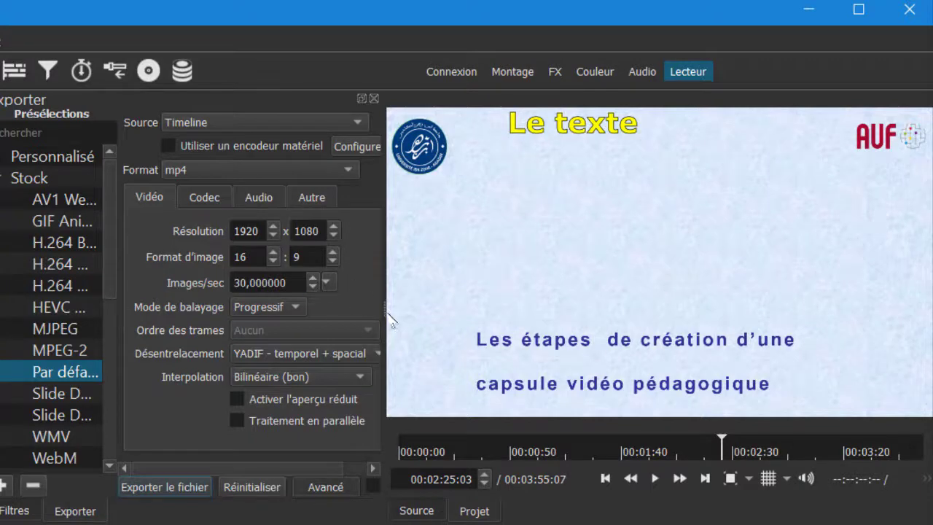
drag(384, 308, 596, 340)
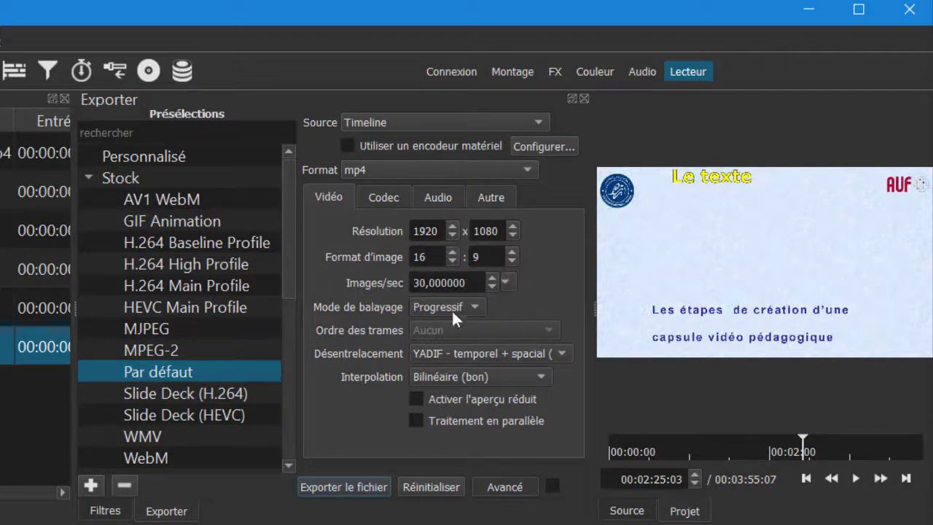
click(343, 483)
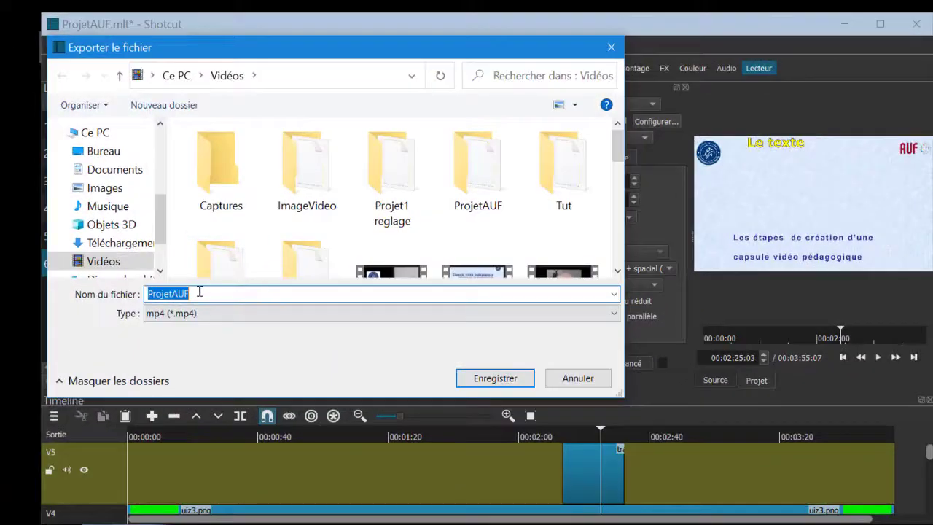
click(199, 292)
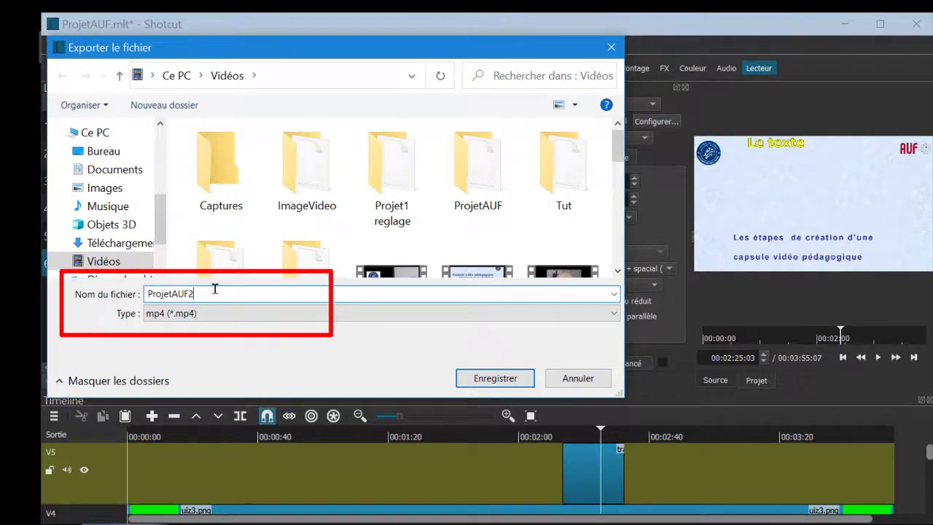
click(495, 383)
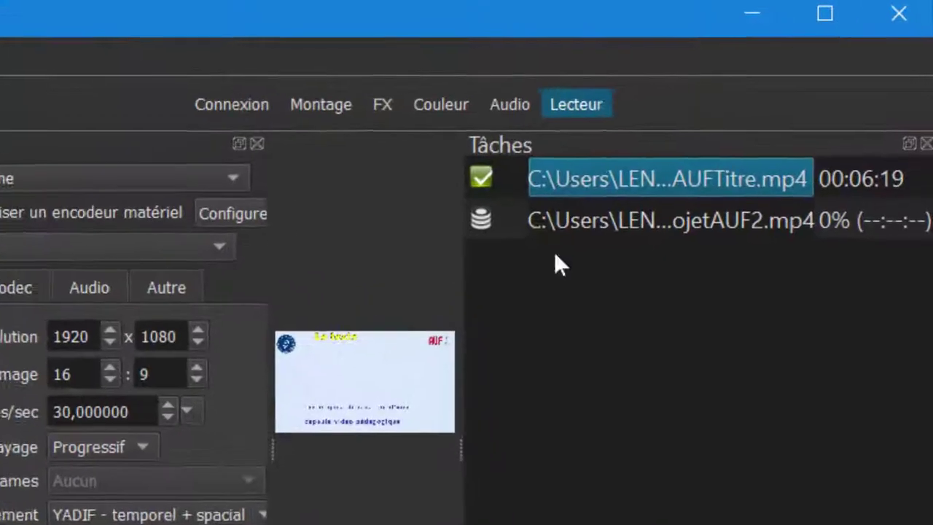
drag(452, 412, 168, 377)
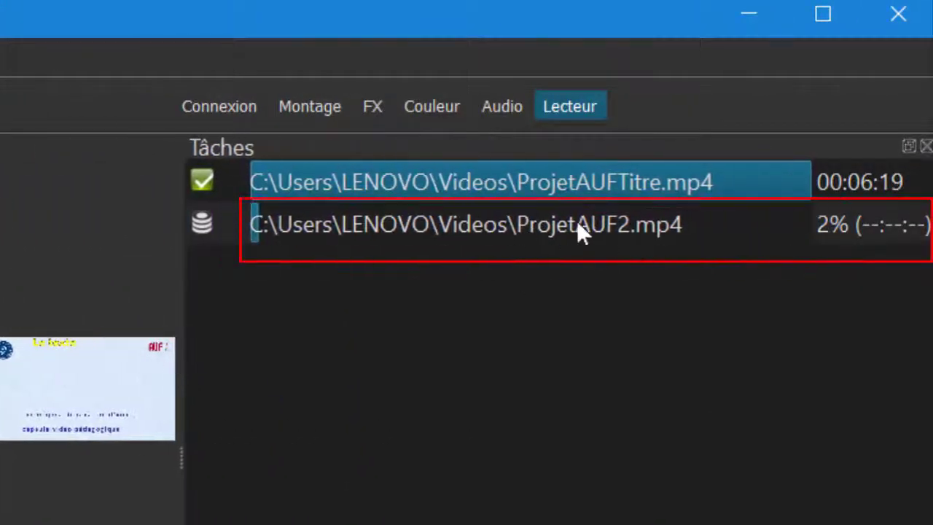